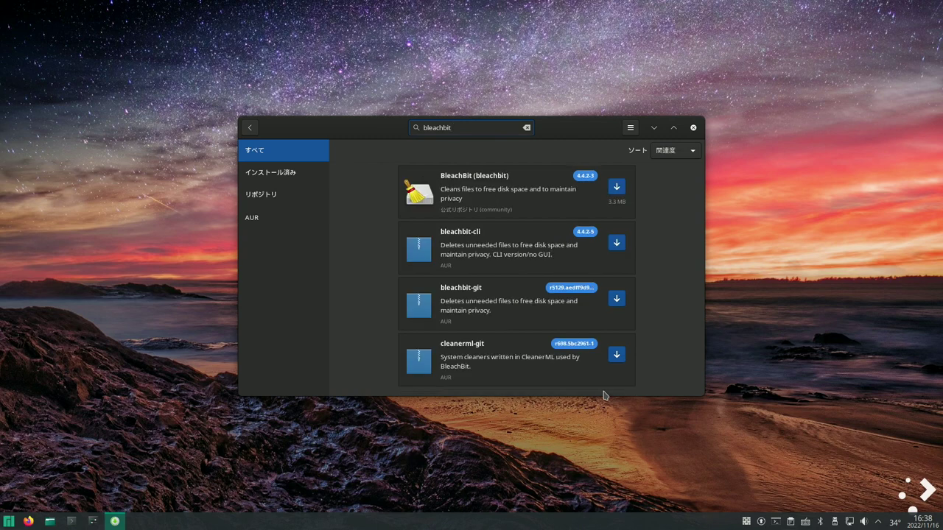
- Install the official-repository BleachBit (bleachbit) package and launch the application
left_click(616, 189)
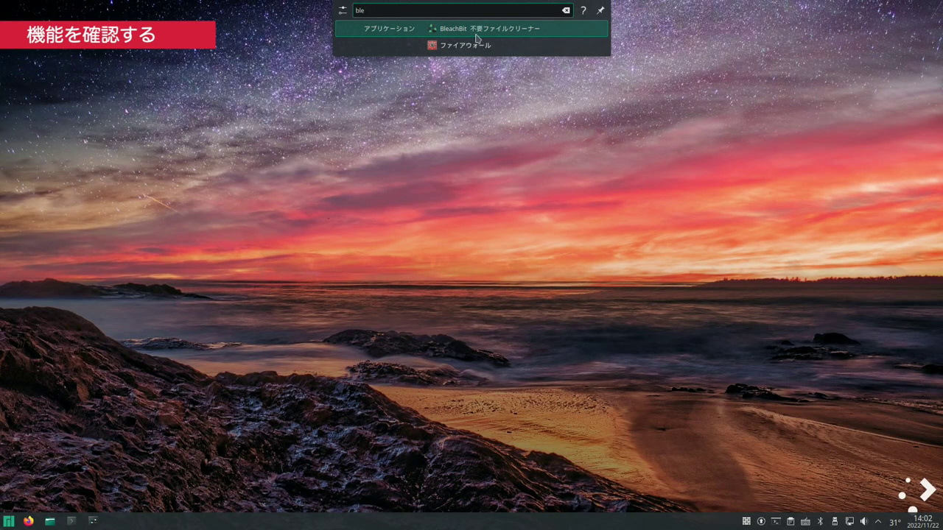
left_click(476, 36)
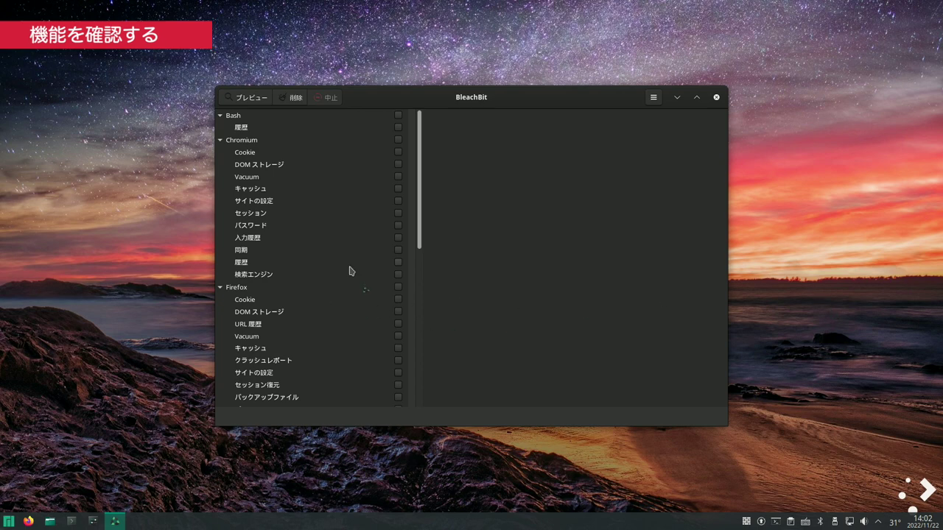
- Look through the whole list of cleaners and read the descriptions of the Chromium options
scroll(350, 271, "down", 15)
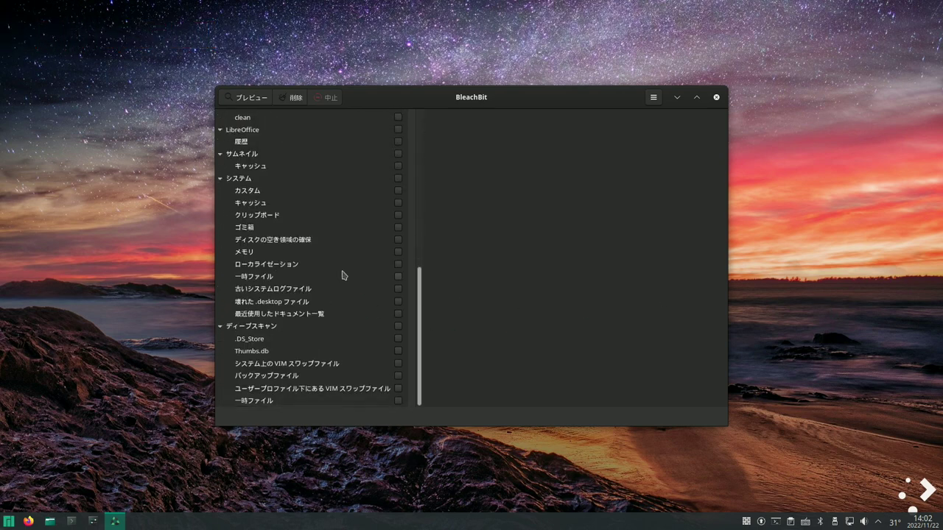
scroll(342, 276, "up", 15)
left_click(248, 153)
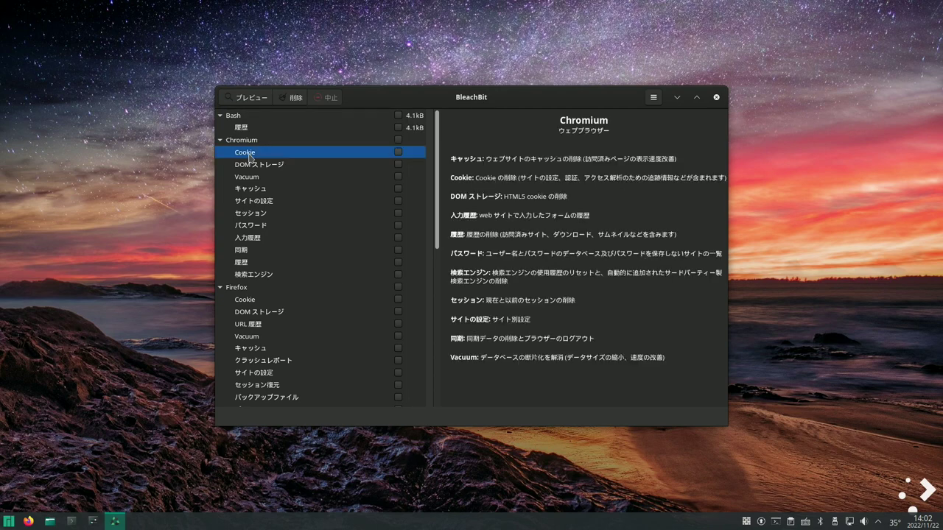
left_click(254, 144)
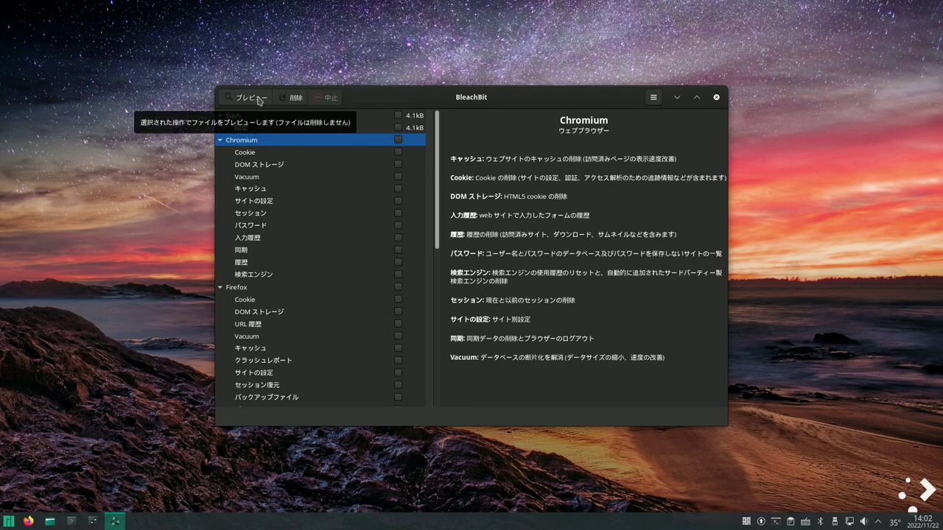
- Try selecting all Chromium options while declining saved-password deletion, and clear the whole selection again
left_click(397, 142)
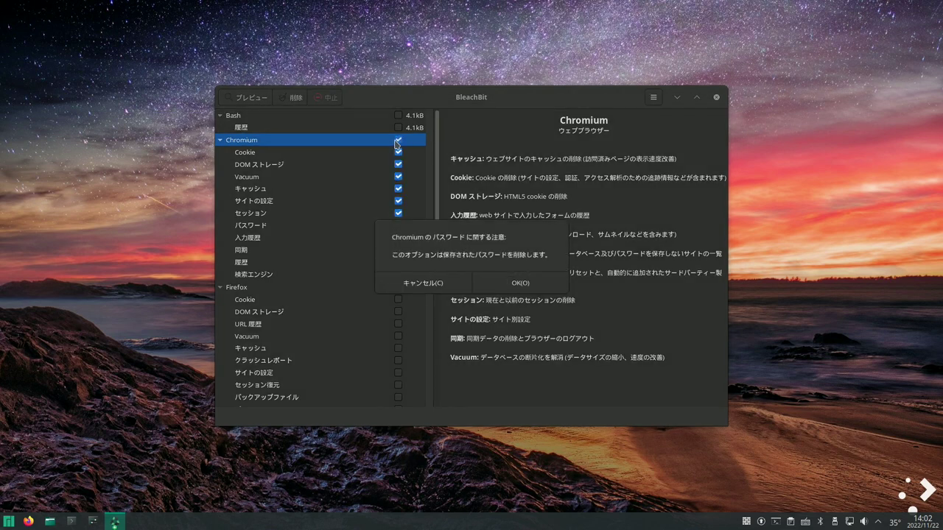
left_click(440, 285)
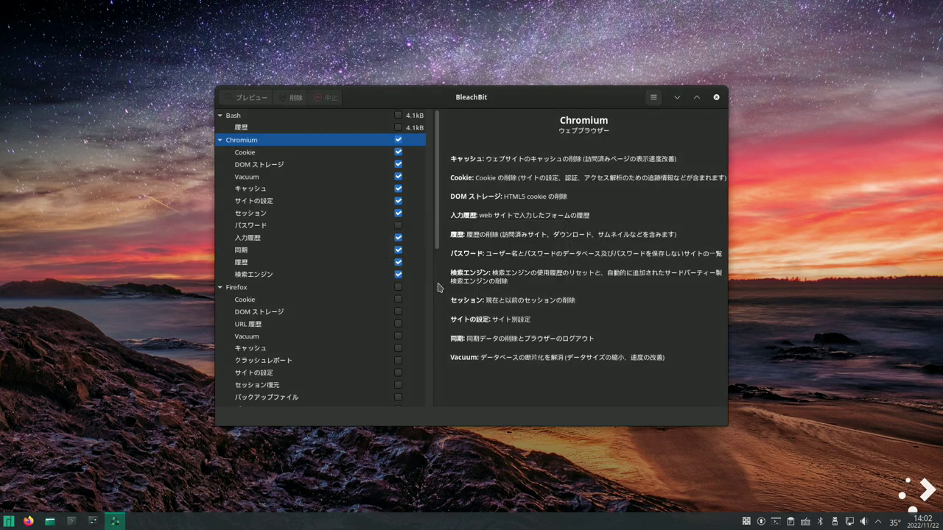
left_click(399, 140)
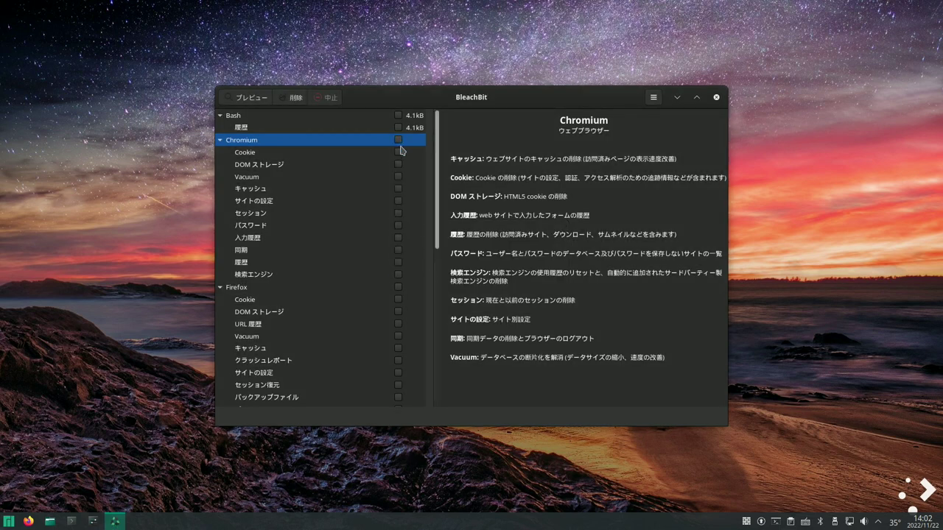
- Select only Chromium's Cookie option and preview its cleanup
left_click(398, 152)
left_click(252, 98)
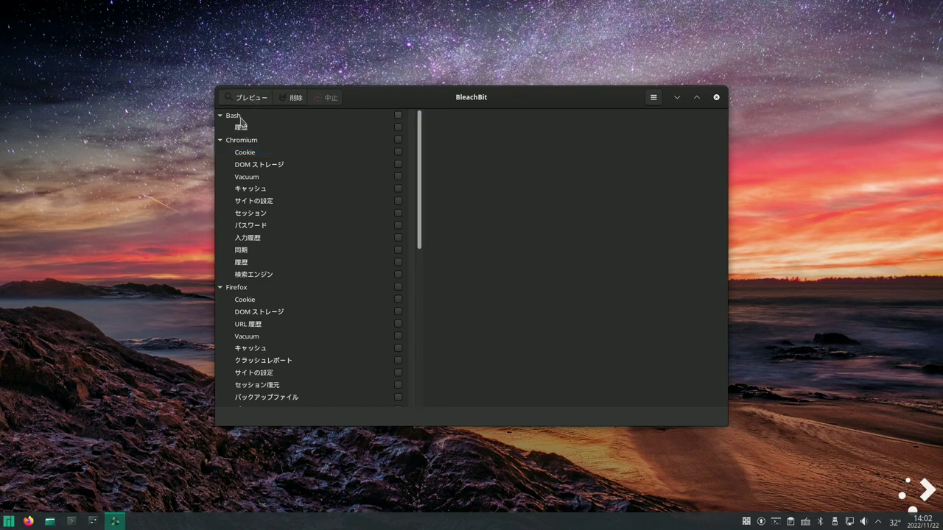
- Preview the cleanup of Bash's 履歴 (history) option without deleting anything, and deselect it
left_click(243, 129)
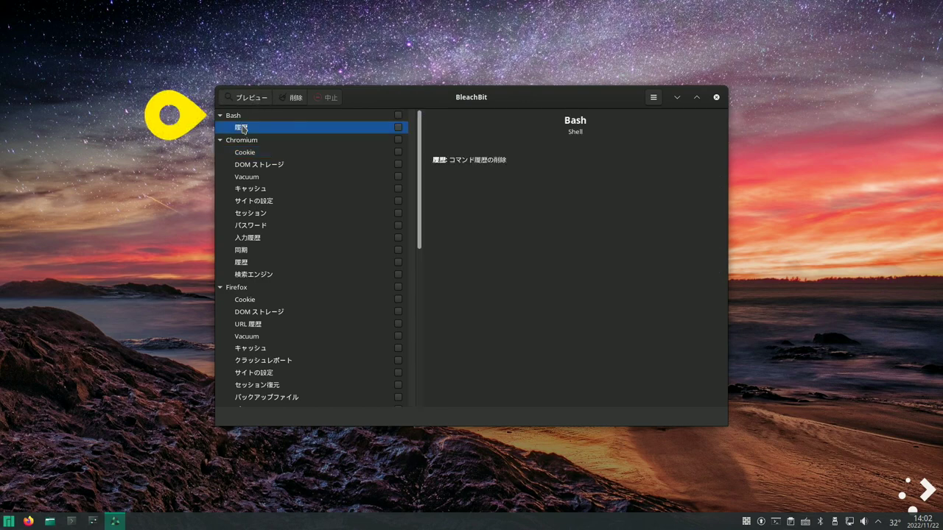
left_click(399, 127)
left_click(253, 98)
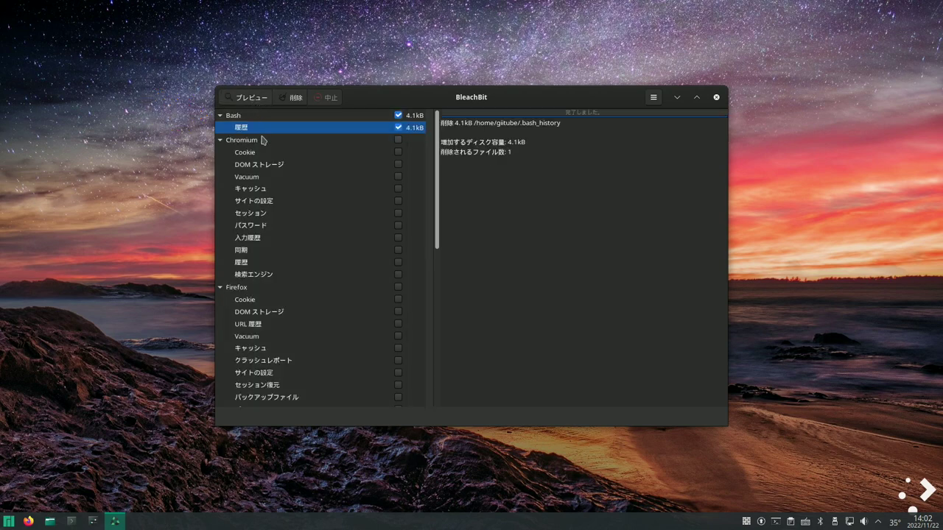
left_click(398, 127)
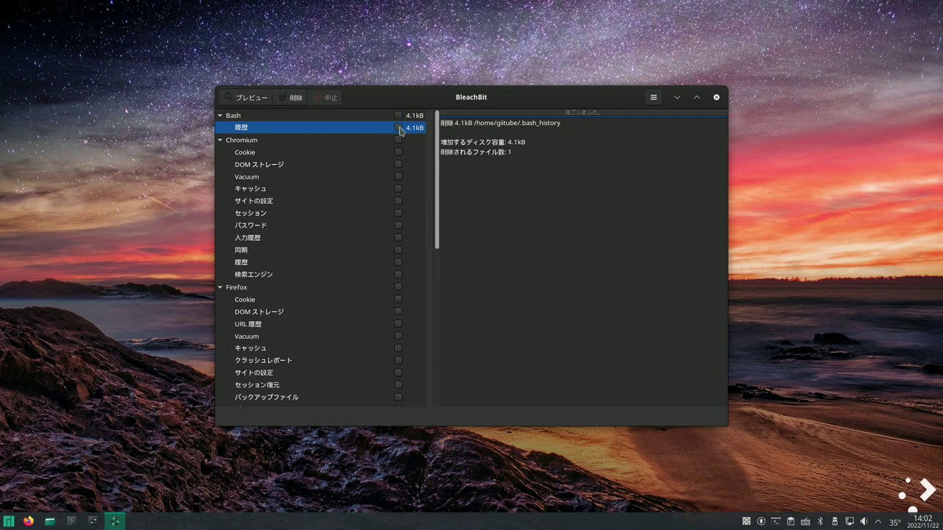
- Review the Chromium descriptions and try selecting the whole group, declining saved-password deletion and clearing the group again
left_click(249, 155)
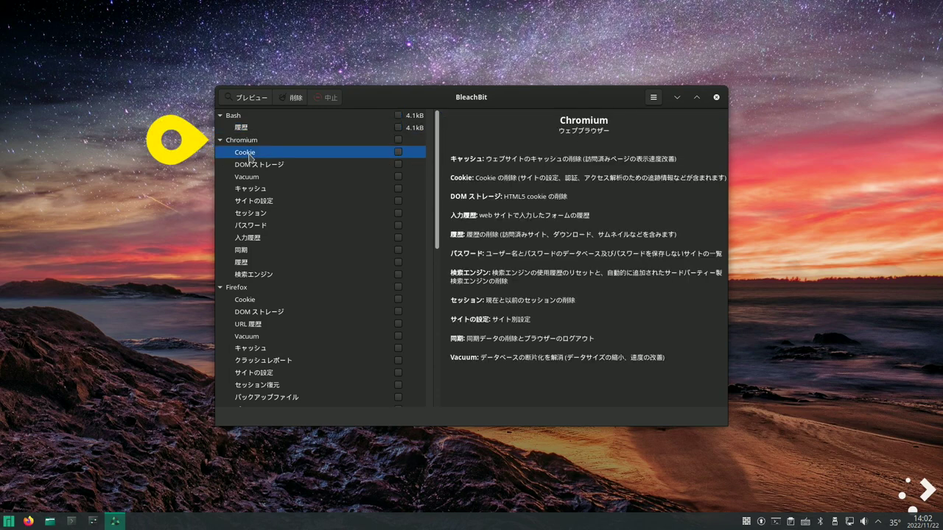
left_click(253, 143)
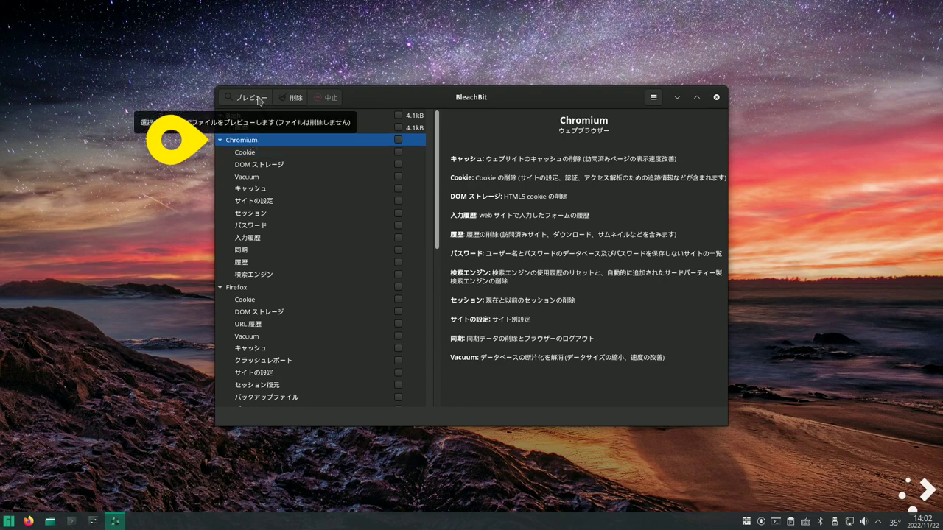
left_click(398, 140)
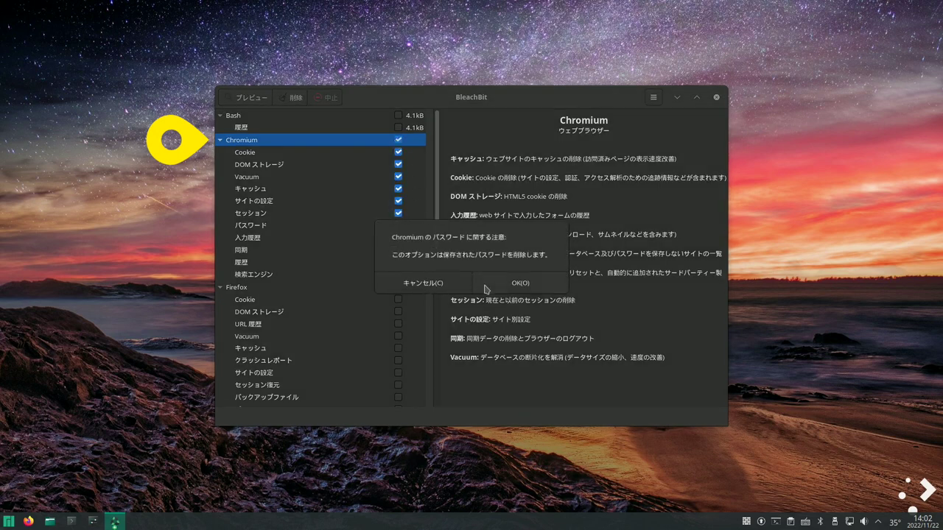
left_click(439, 286)
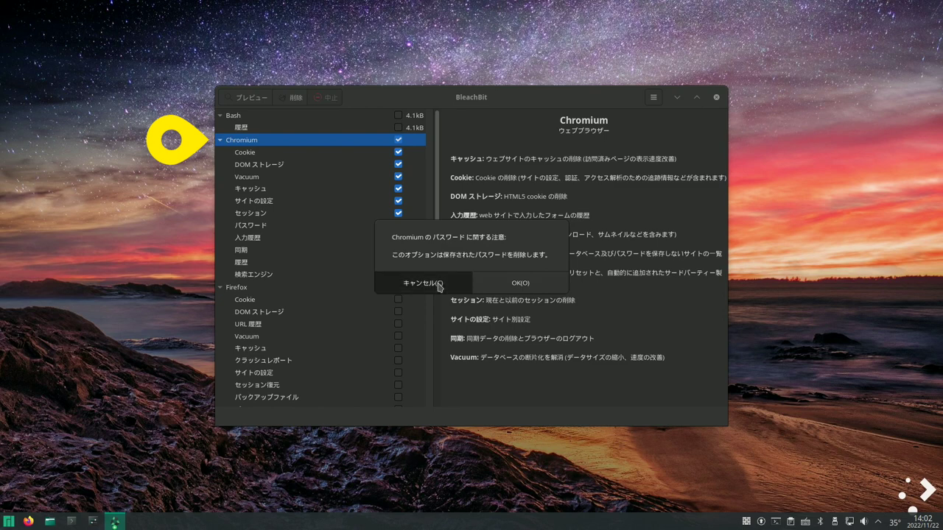
left_click(399, 140)
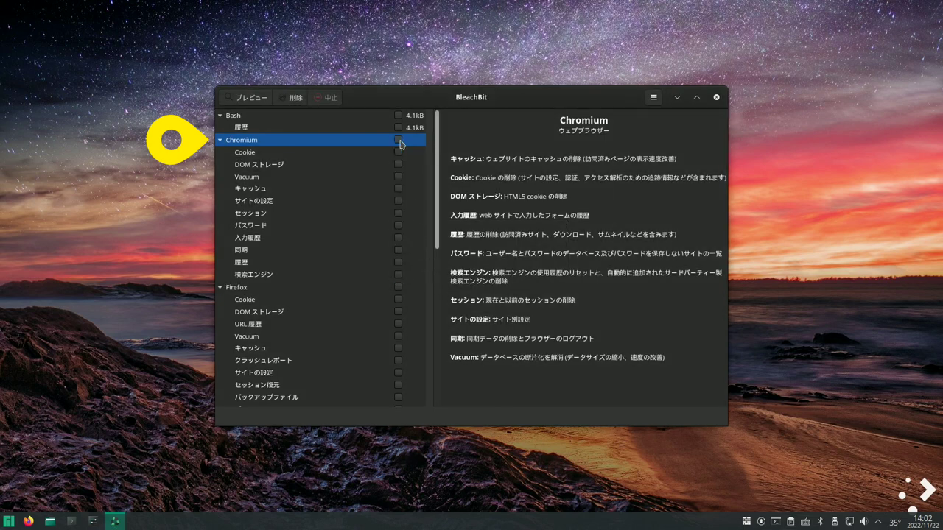
- Preview Chromium's cleanup while adding Cookie, DOM ストレージ and Vacuum one after another, and deselect all three
left_click(399, 152)
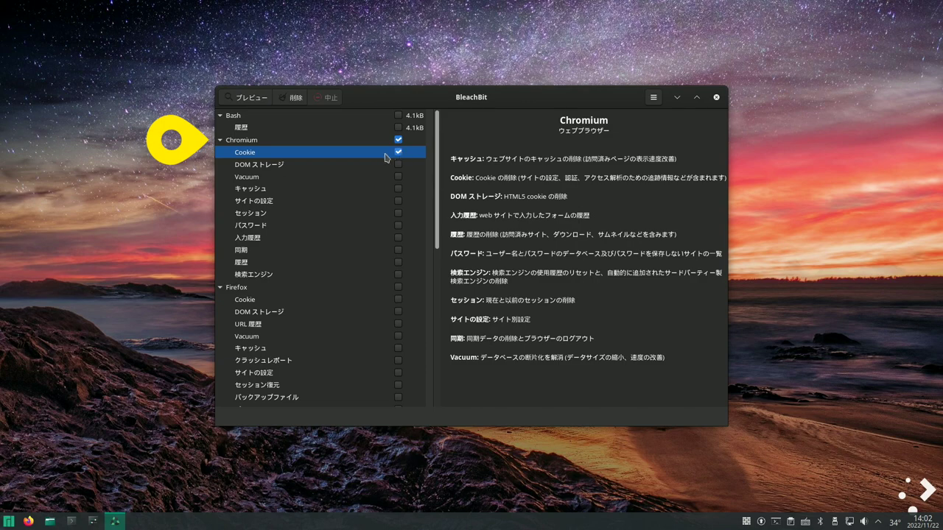
left_click(253, 98)
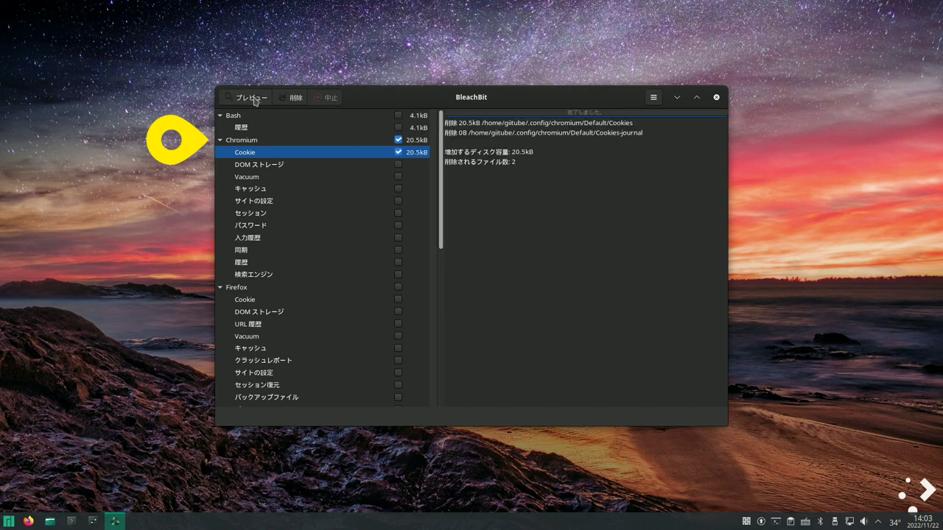
left_click(270, 165)
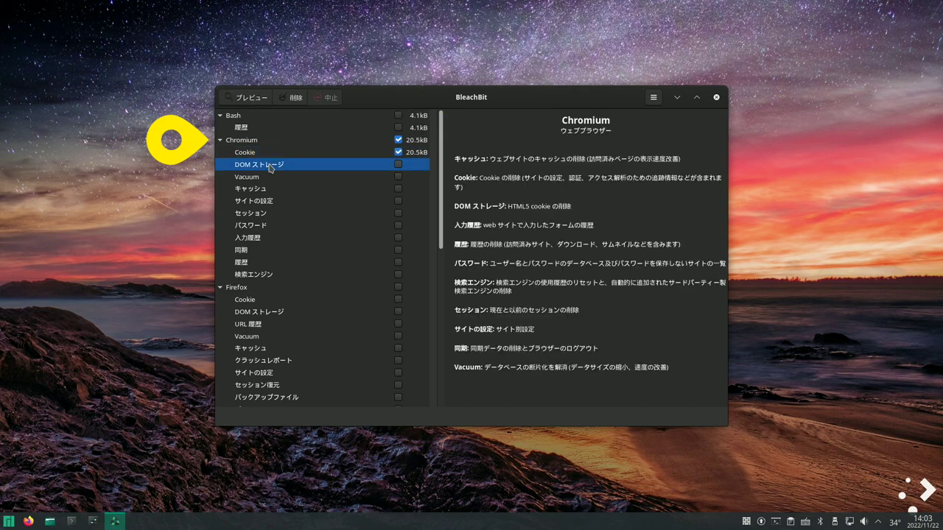
left_click(398, 166)
left_click(251, 100)
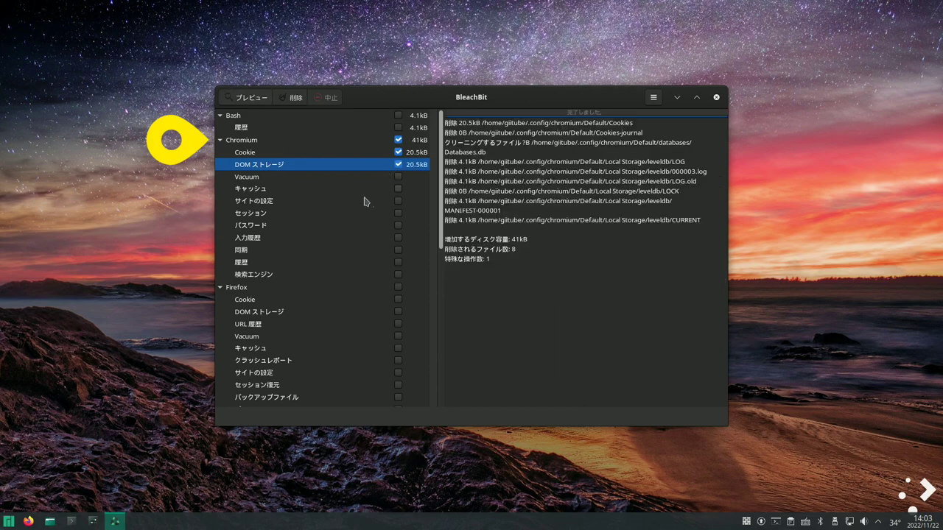
left_click(399, 178)
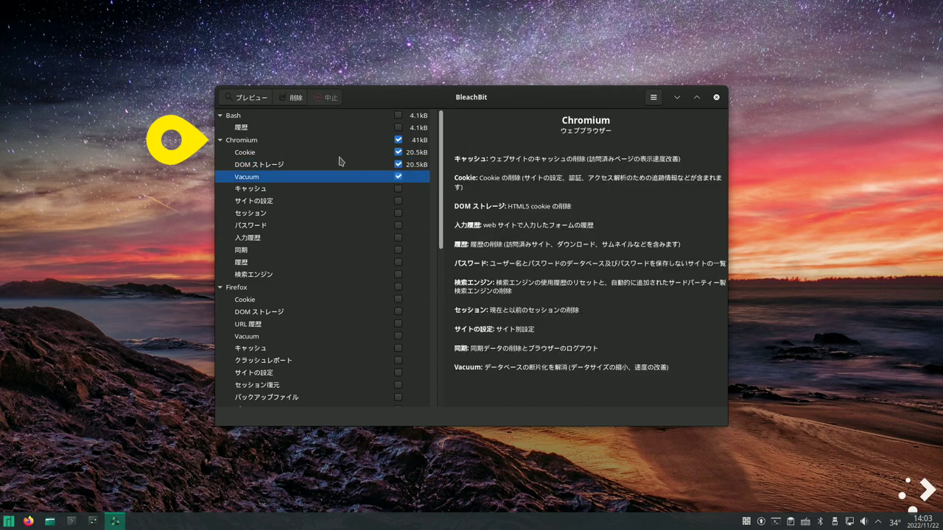
left_click(259, 102)
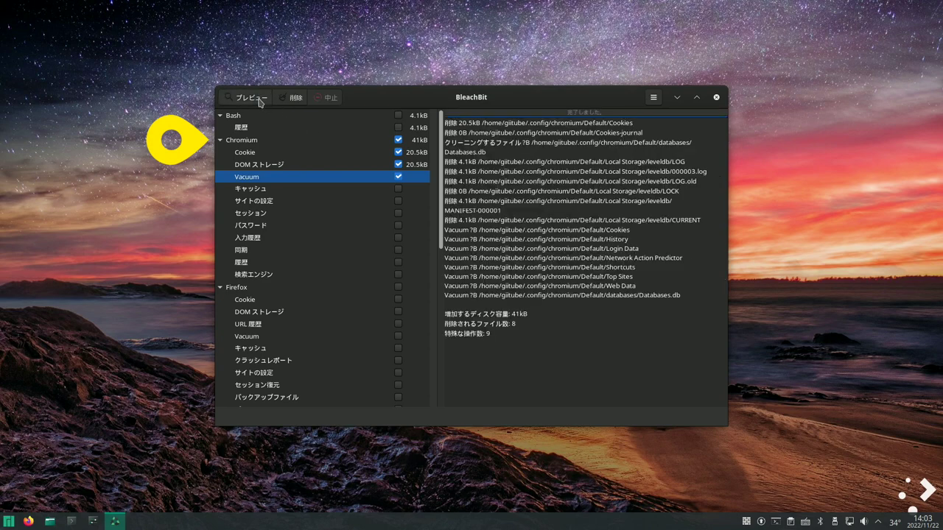
left_click(398, 179)
left_click(398, 165)
left_click(398, 152)
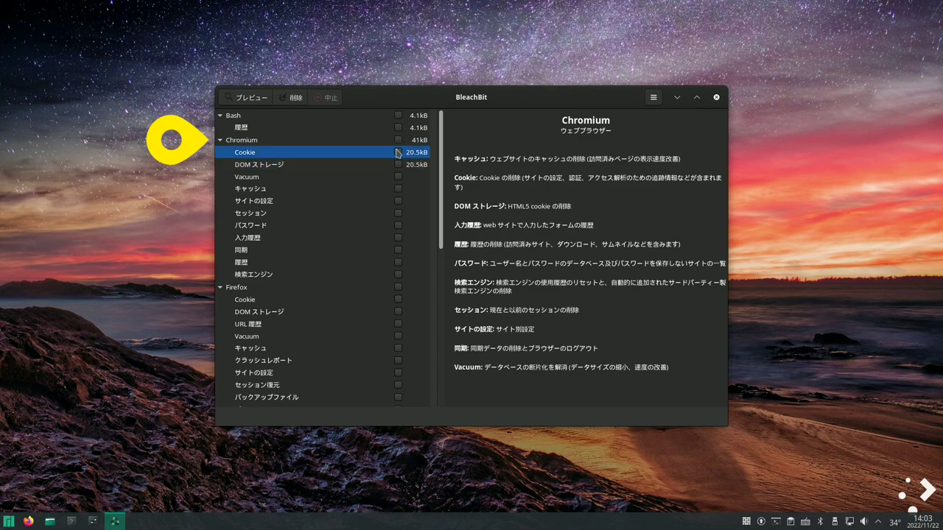
- Preview the cleanup of Chromium's キャッシュ (cache) option and deselect it
left_click(398, 190)
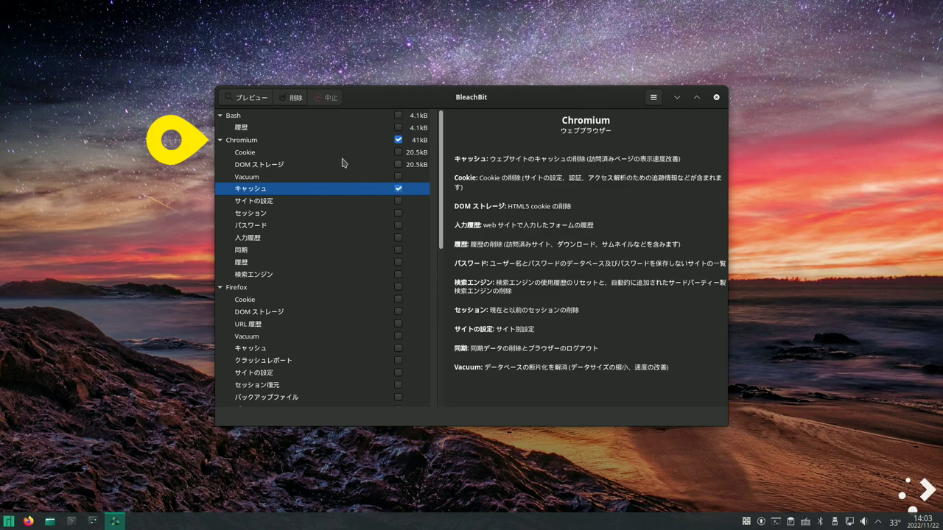
left_click(253, 103)
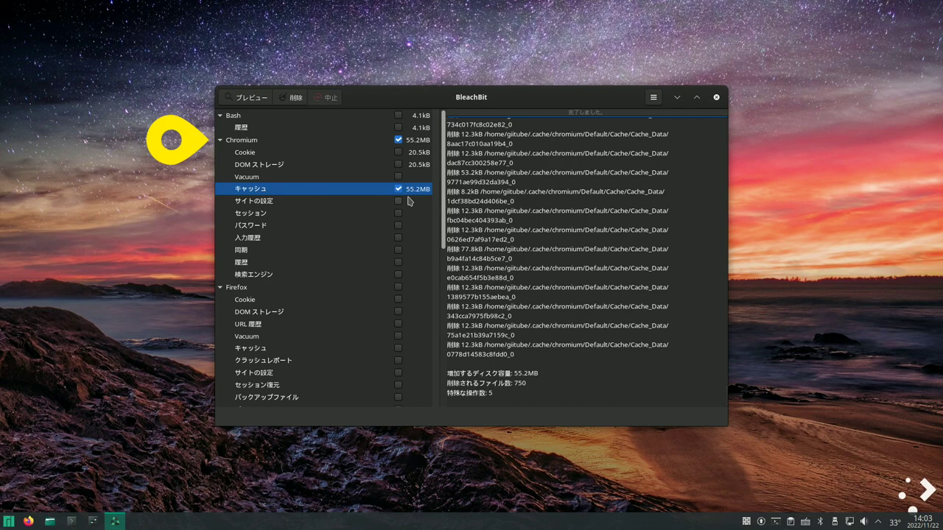
left_click(398, 189)
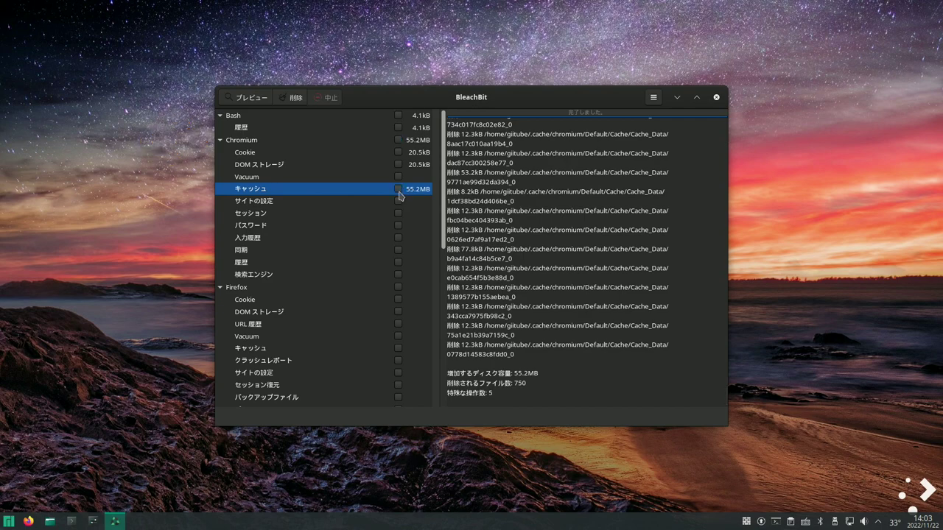
- Preview the cleanup of Firefox's キャッシュ (cache) option and clear the Firefox selection
left_click(399, 348)
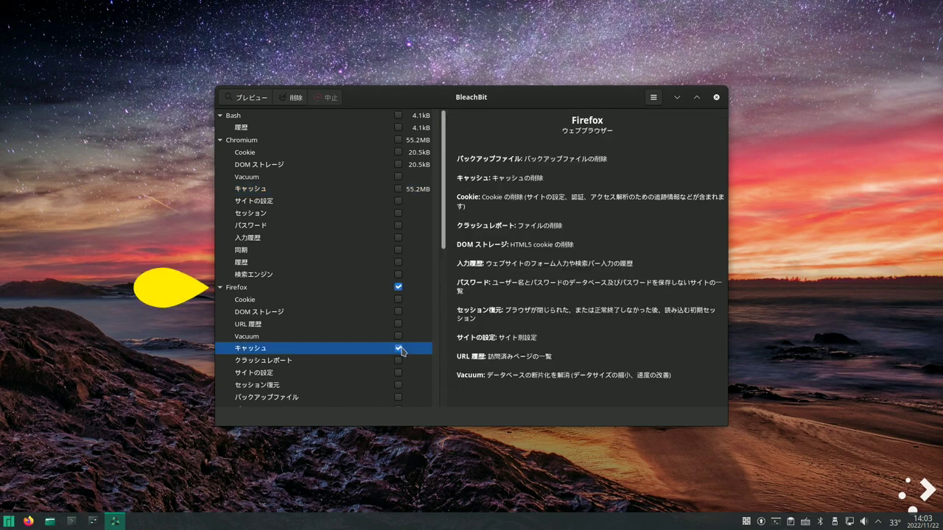
left_click(251, 98)
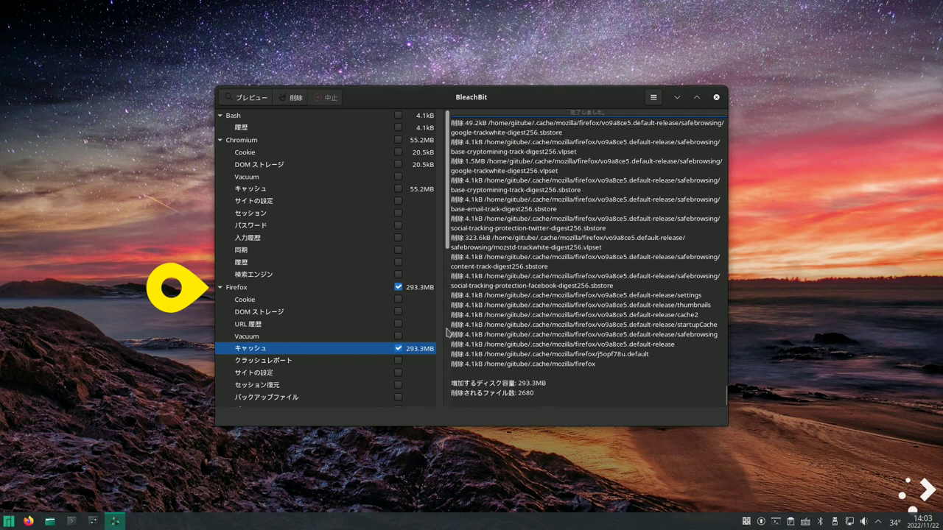
left_click(399, 287)
- Preview the cleanup of the journald group with its clean option, and deselect the group
scroll(398, 290, "down", 5)
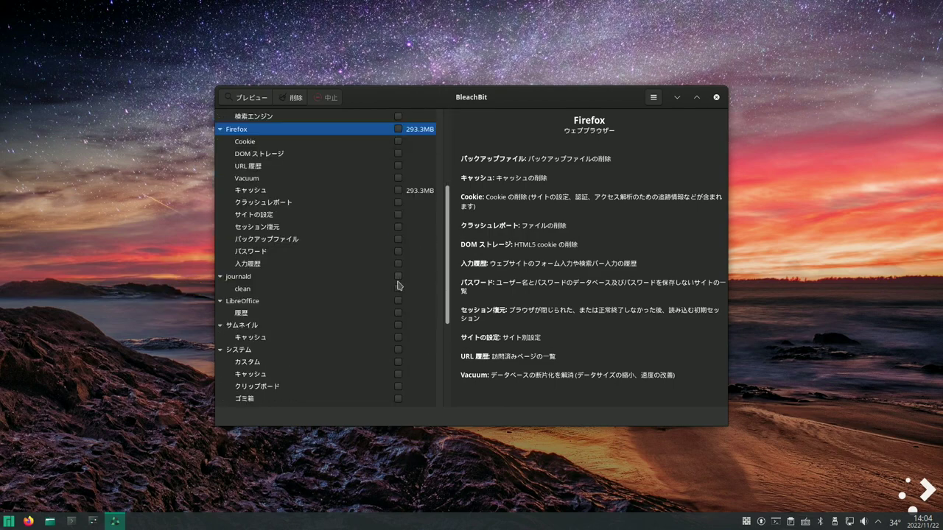
left_click(399, 280)
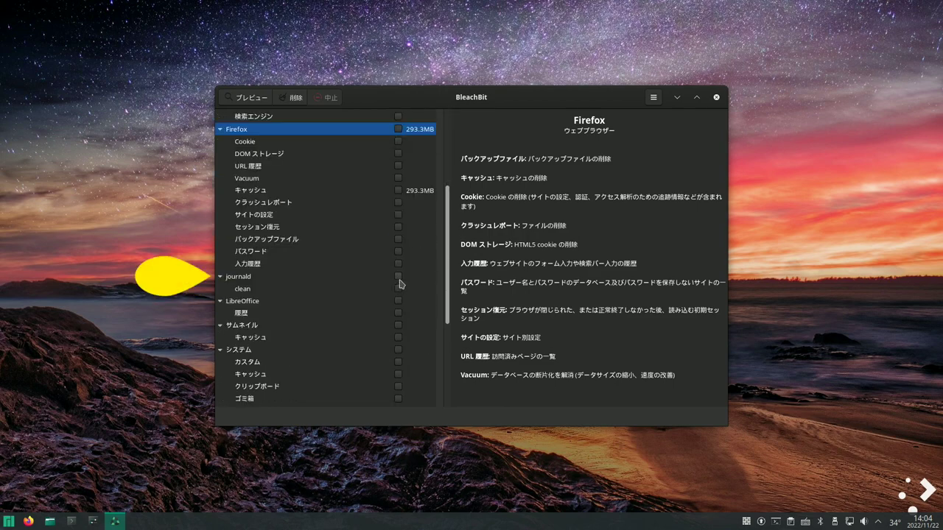
left_click(252, 104)
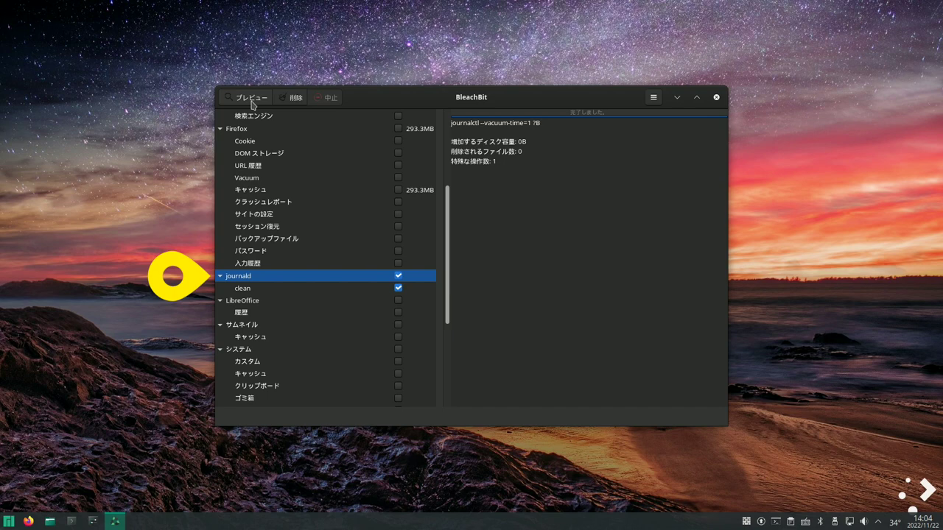
left_click(398, 277)
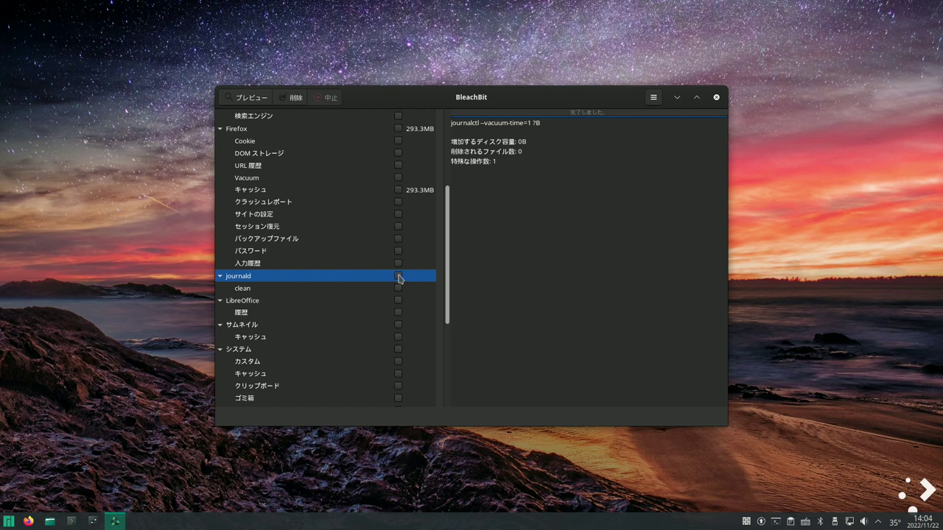
- Preview the cleanup of the サムネイル (thumbnails) group with its キャッシュ option, and deselect the group
left_click(400, 329)
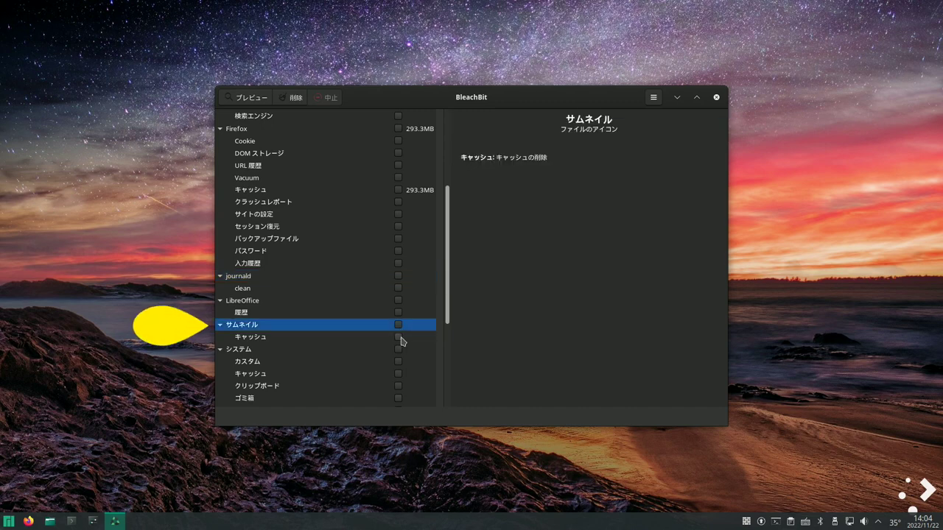
left_click(398, 325)
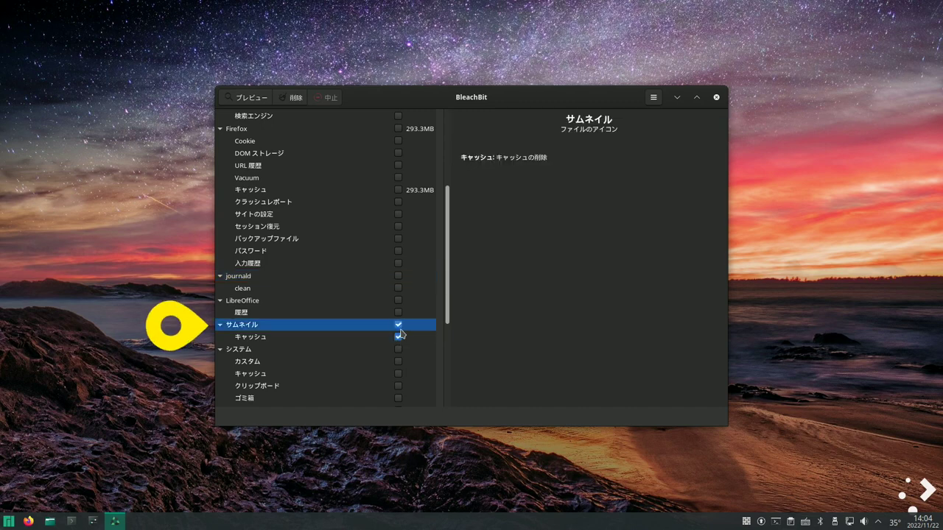
left_click(256, 102)
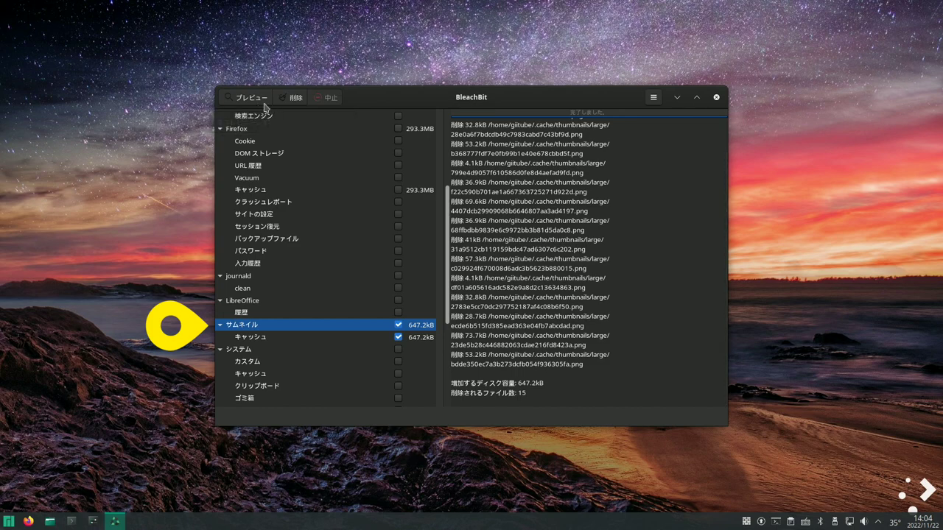
left_click(399, 324)
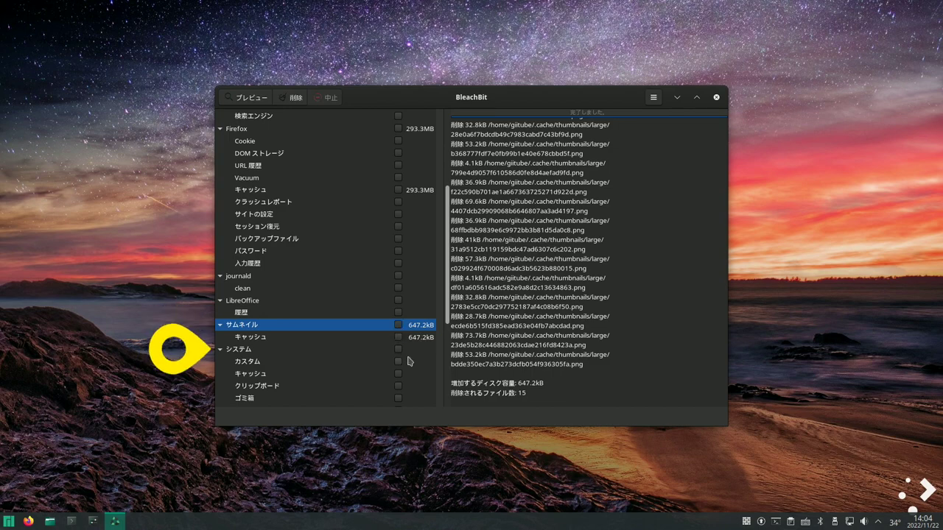
- Inspect the カスタム (custom) list of files and folders to delete in the settings, and close the settings
left_click(367, 363)
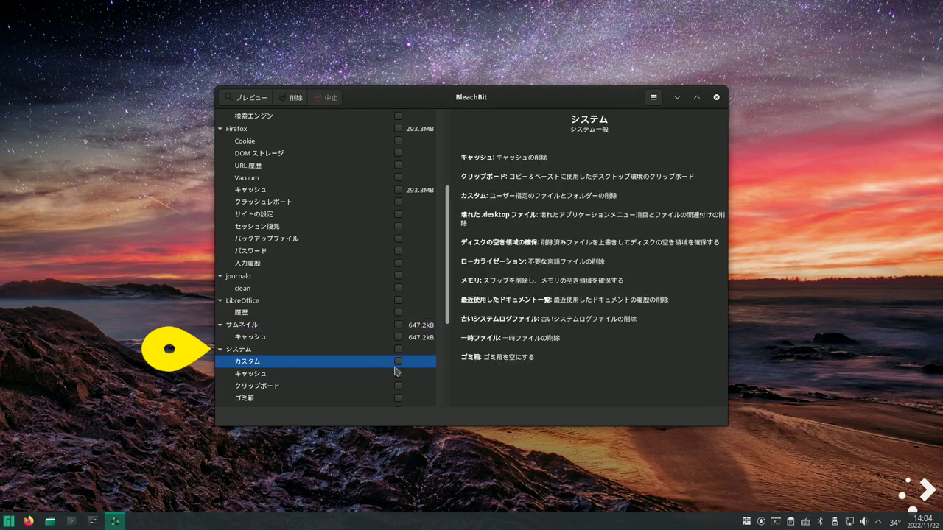
left_click(654, 98)
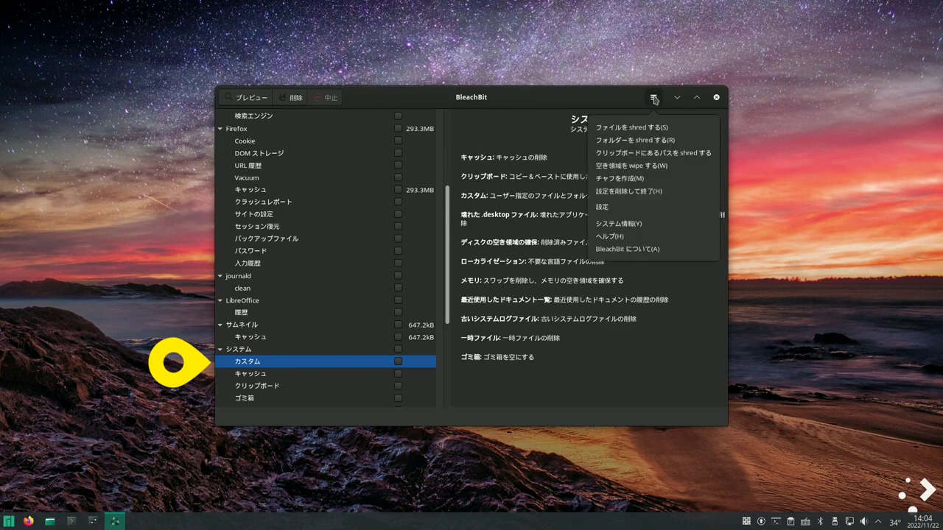
left_click(636, 213)
left_click(405, 198)
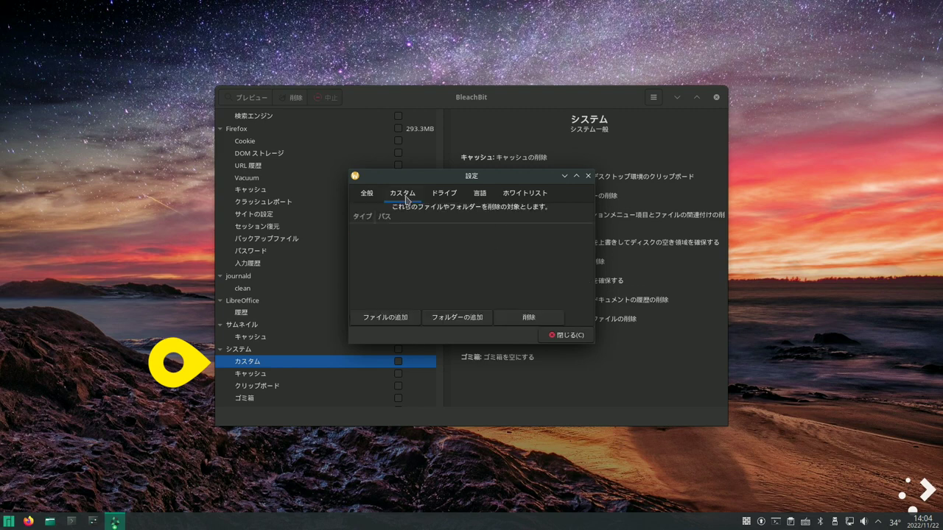
left_click_drag(417, 178, 583, 188)
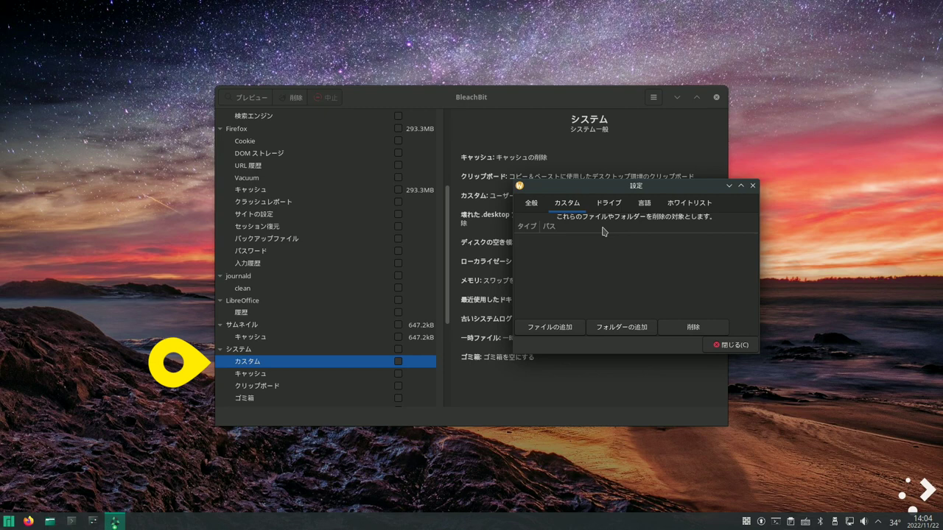
left_click(729, 345)
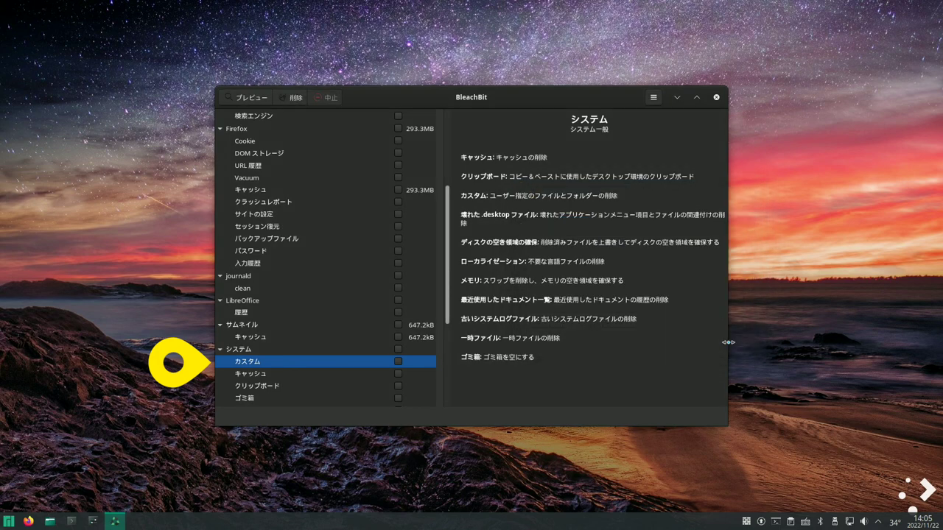
- Preview the cleanup of システム's キャッシュ (cache) option and deselect it, running free in the drop-down terminal before the preview
left_click(398, 376)
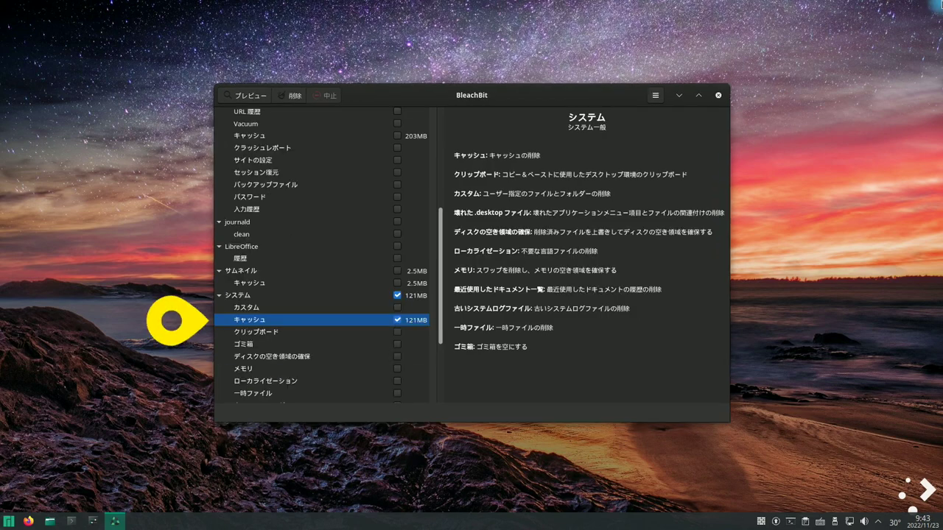
key("F12")
type("free")
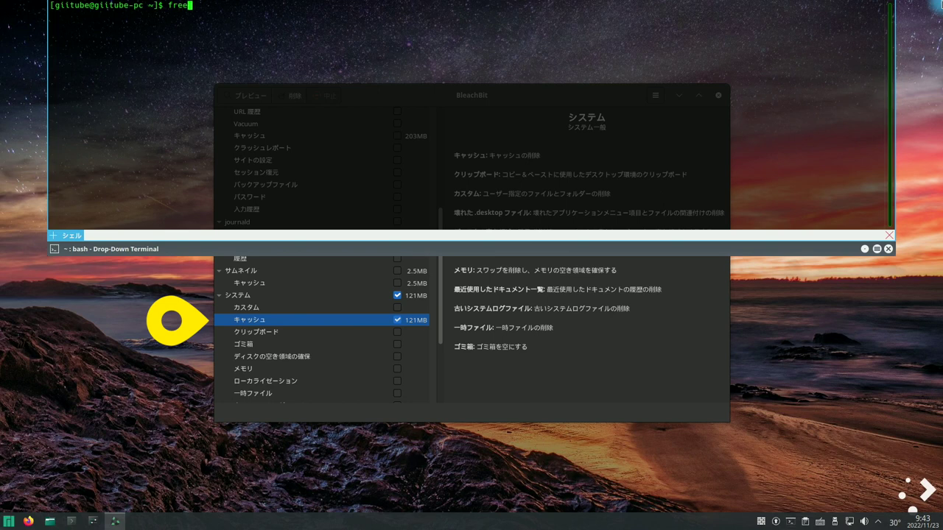
key("Return")
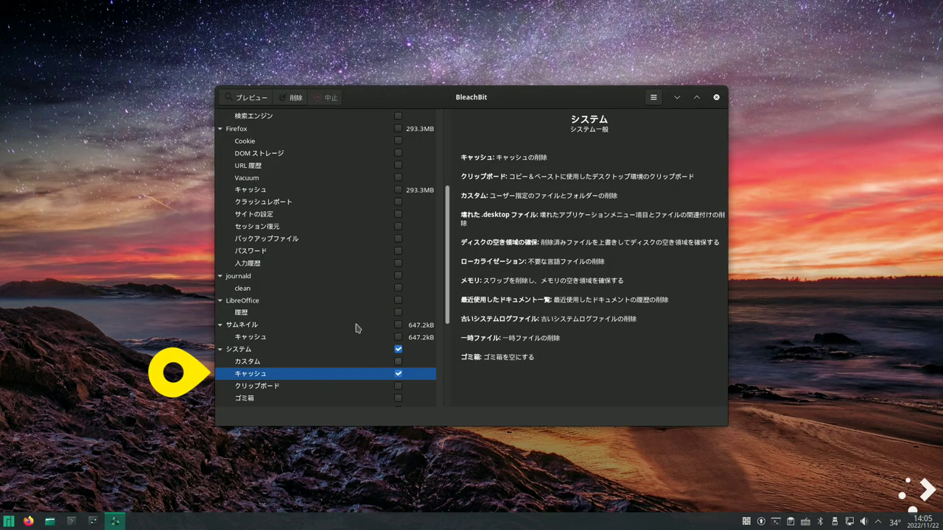
left_click(247, 101)
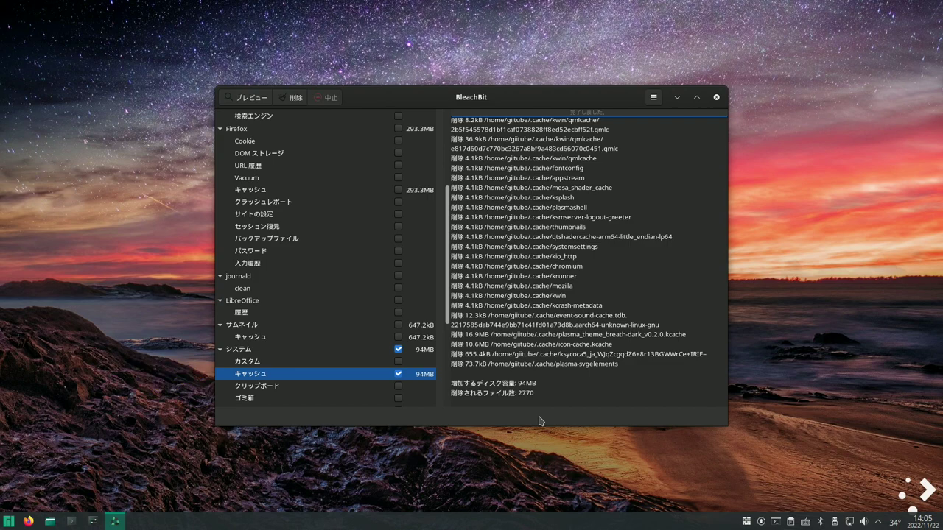
left_click(398, 374)
- Preview システム's ディスクの空き領域の確保 (free disk space) option, accepting its warning, and deselect it
scroll(350, 381, "down", 3)
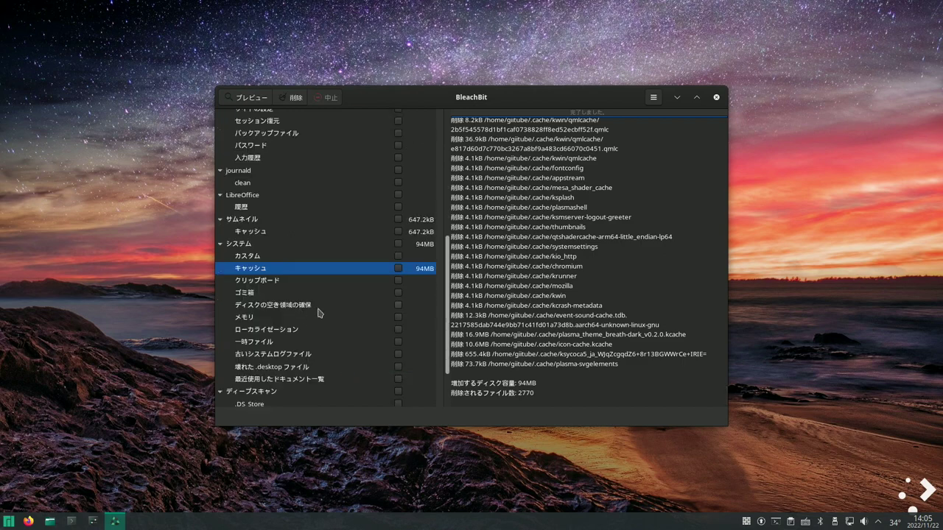
left_click(398, 306)
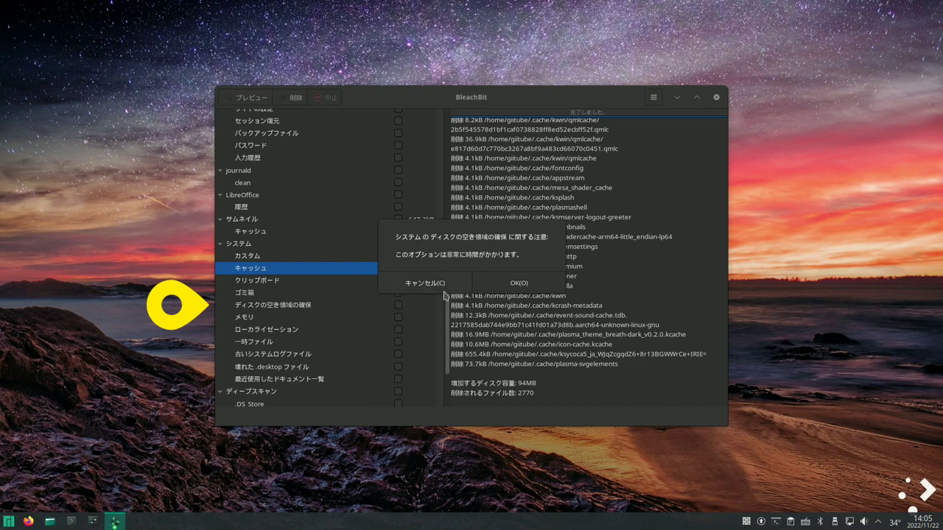
left_click(520, 284)
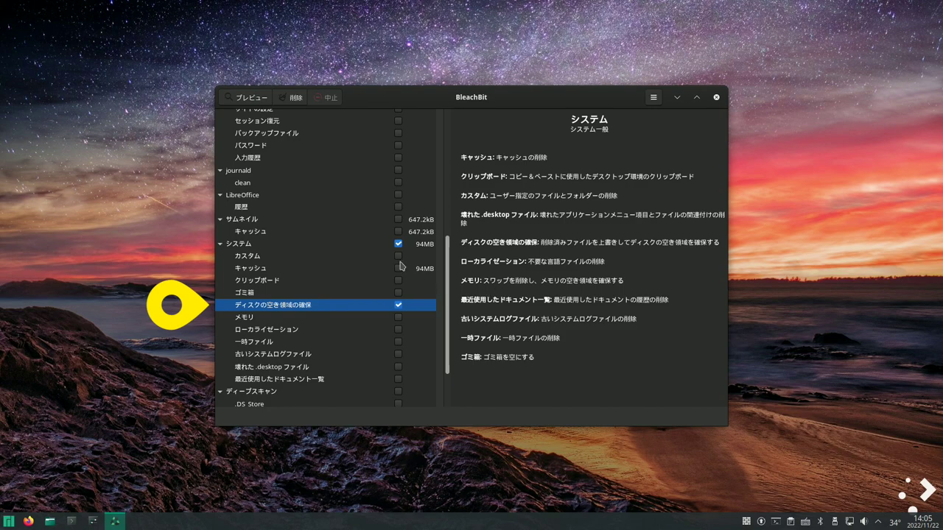
left_click(253, 99)
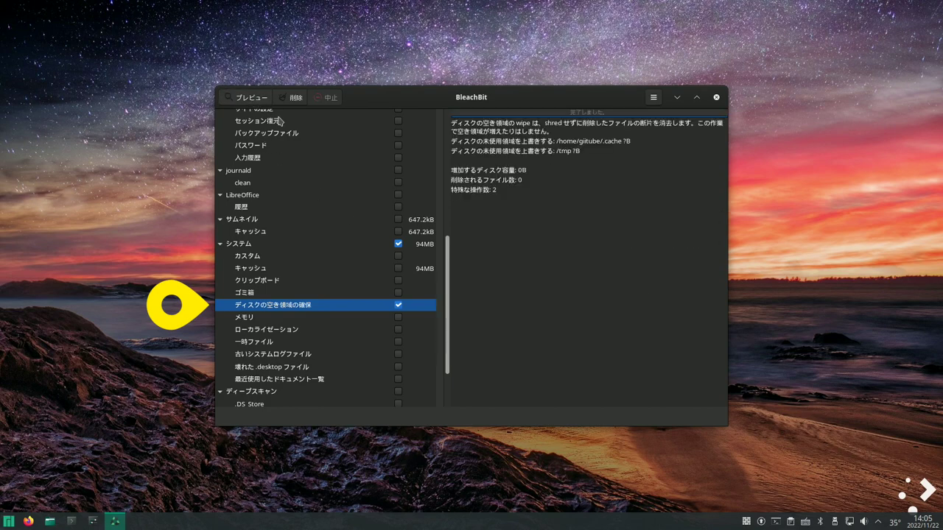
left_click(399, 305)
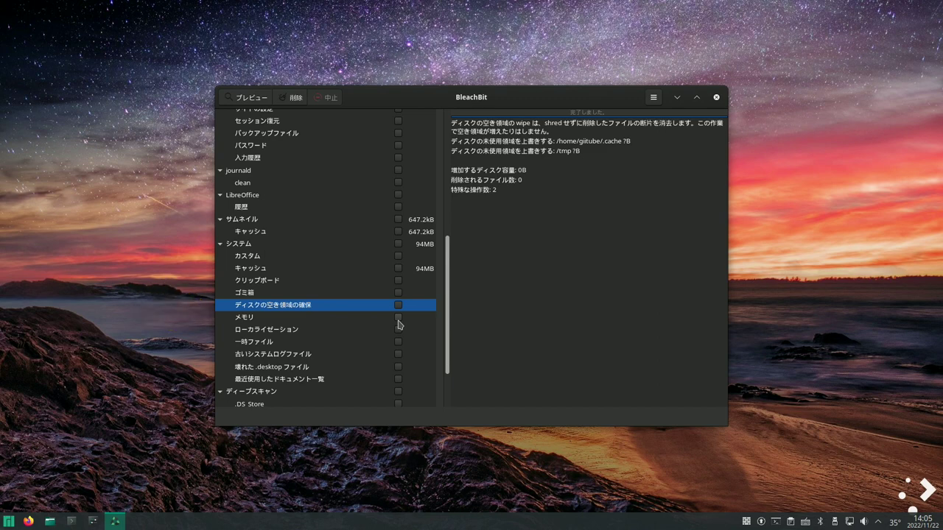
- Preview the cleanup of システム's メモリ (memory) option, accepting its warning, and deselect it
left_click(398, 321)
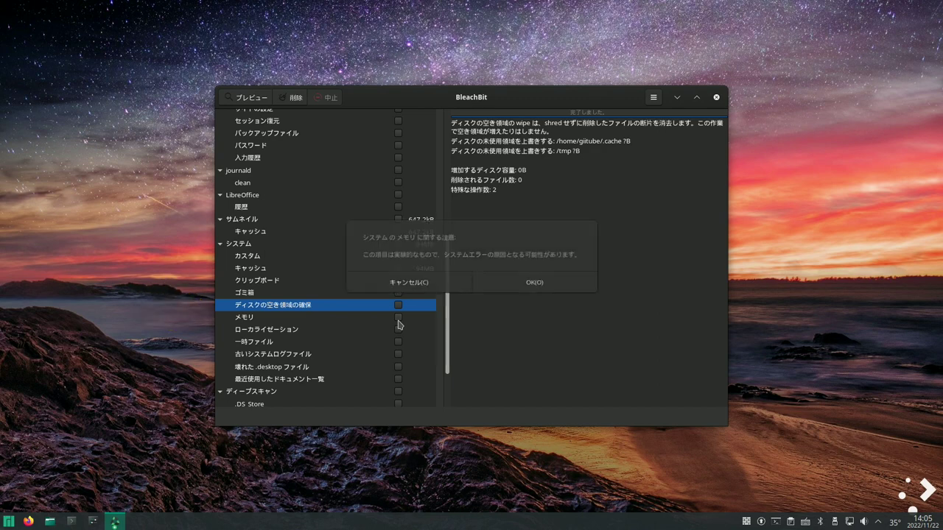
left_click(523, 288)
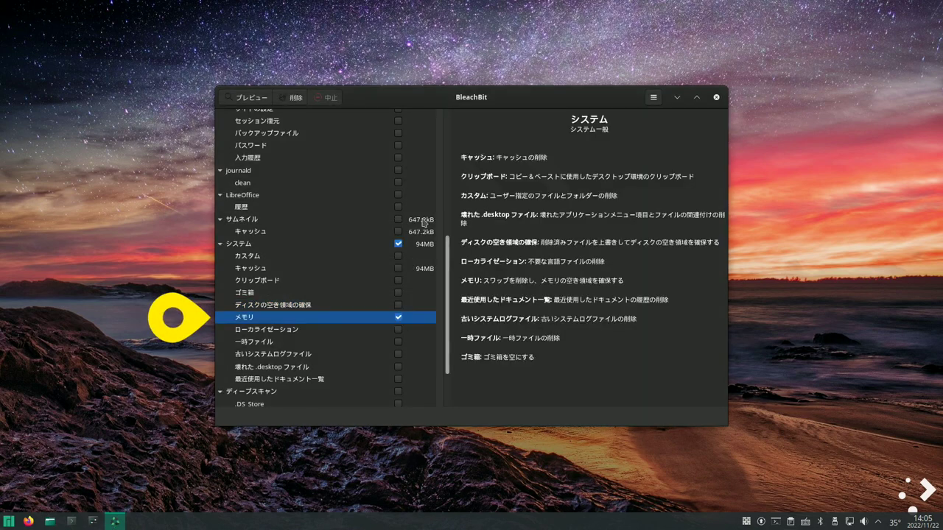
left_click(258, 103)
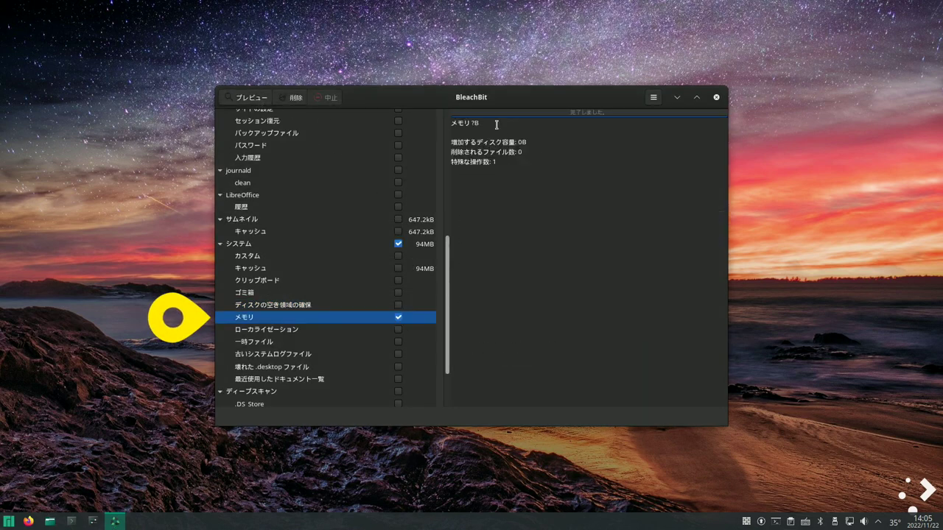
left_click(399, 318)
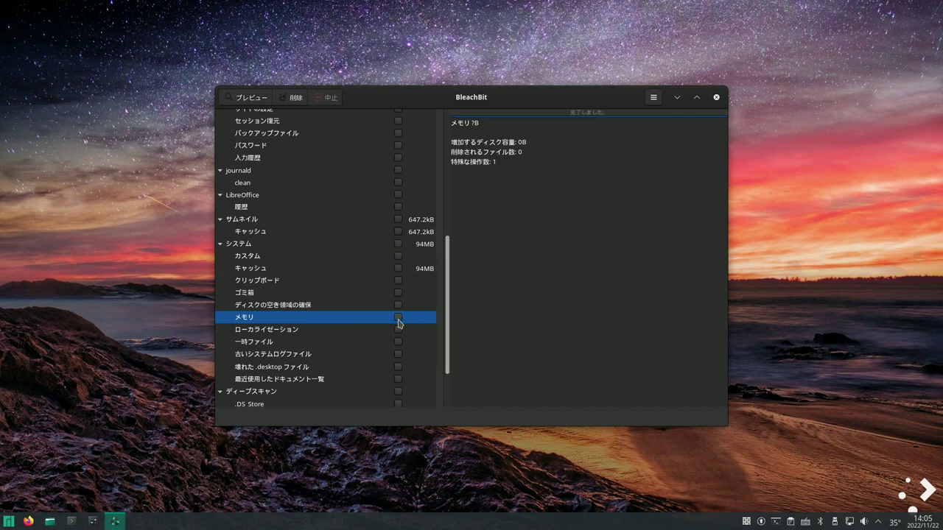
- Preview the cleanup of システム's ローカライゼーション (localization) option, accepting its notice, and deselect it
left_click(399, 330)
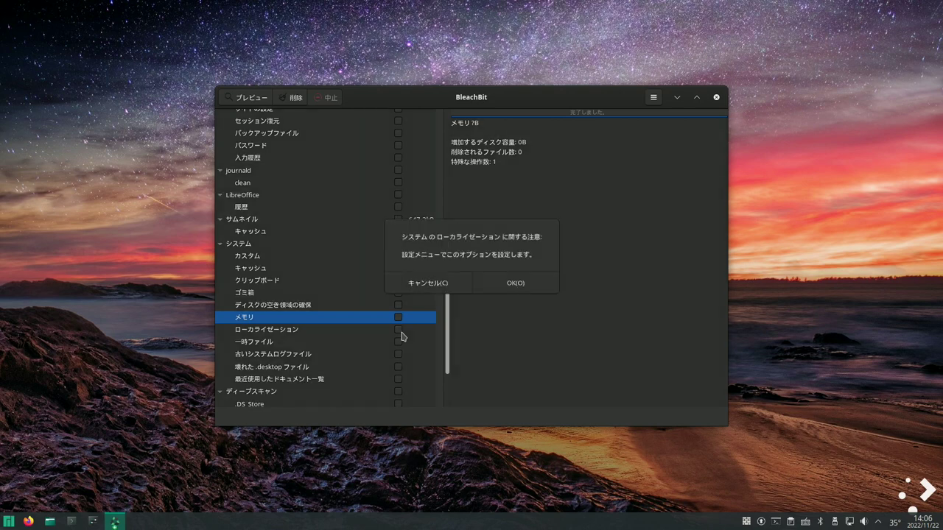
left_click(513, 284)
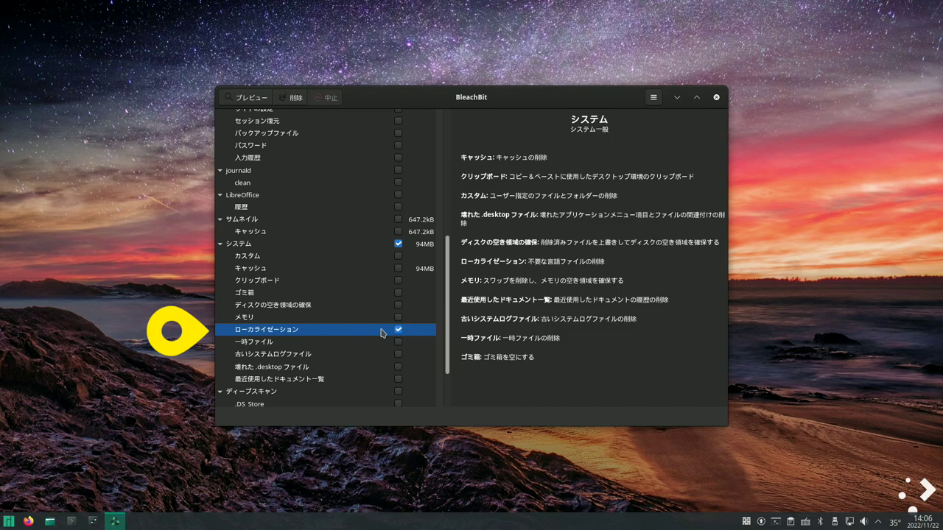
left_click(267, 103)
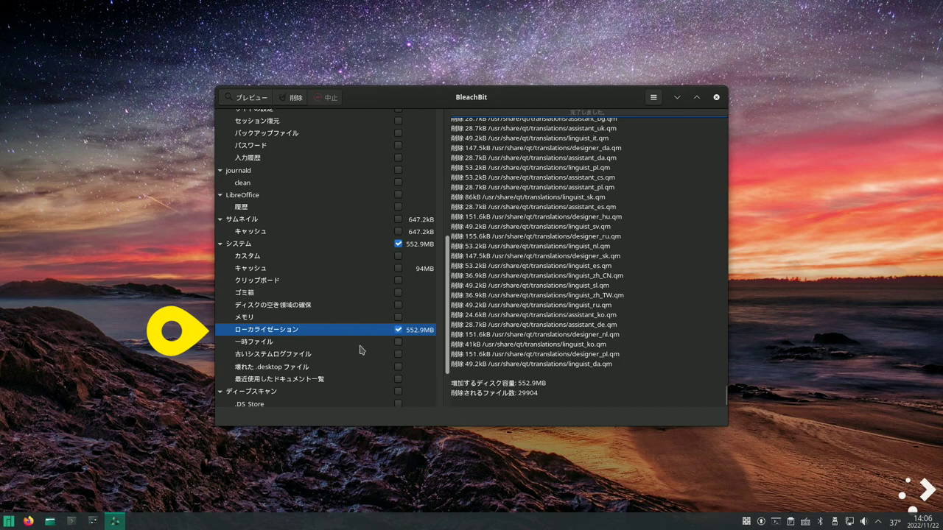
left_click(399, 330)
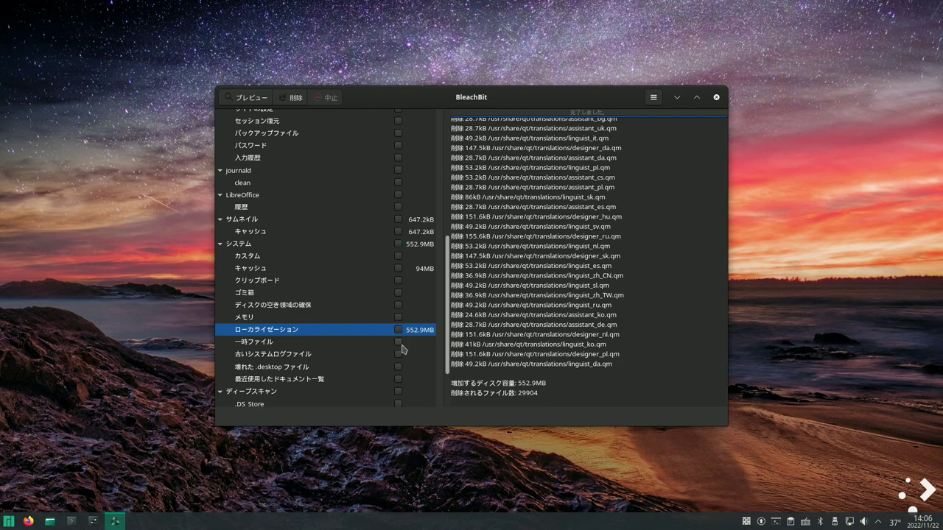
- Preview the cleanup of システム's 一時ファイル (temporary files) option and deselect it
left_click(399, 342)
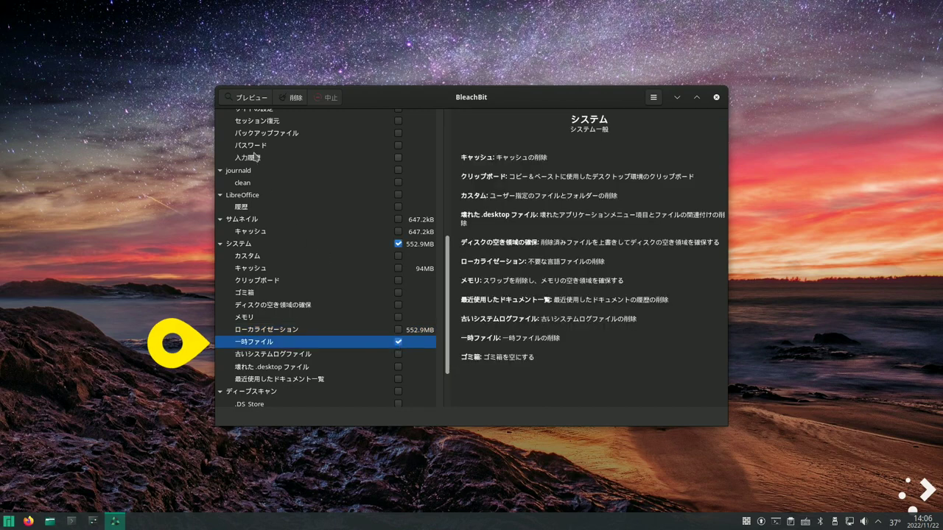
left_click(256, 103)
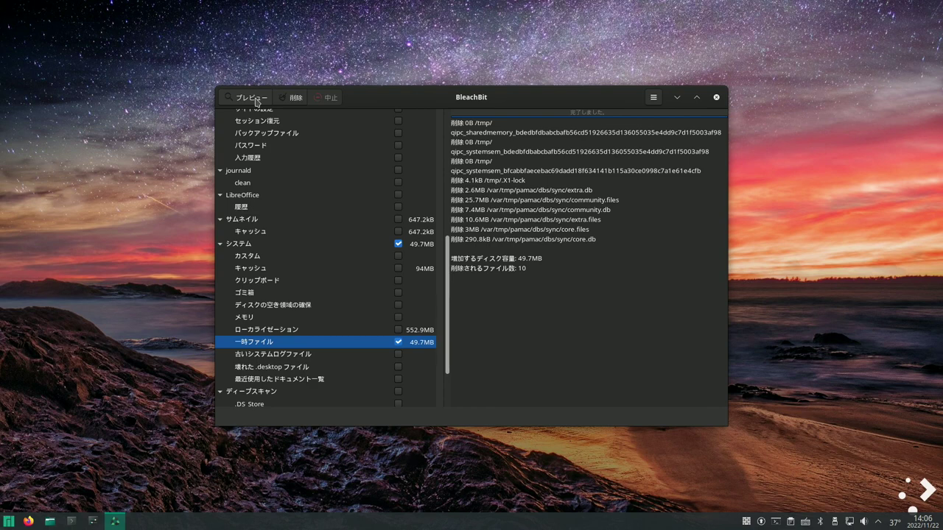
left_click(399, 342)
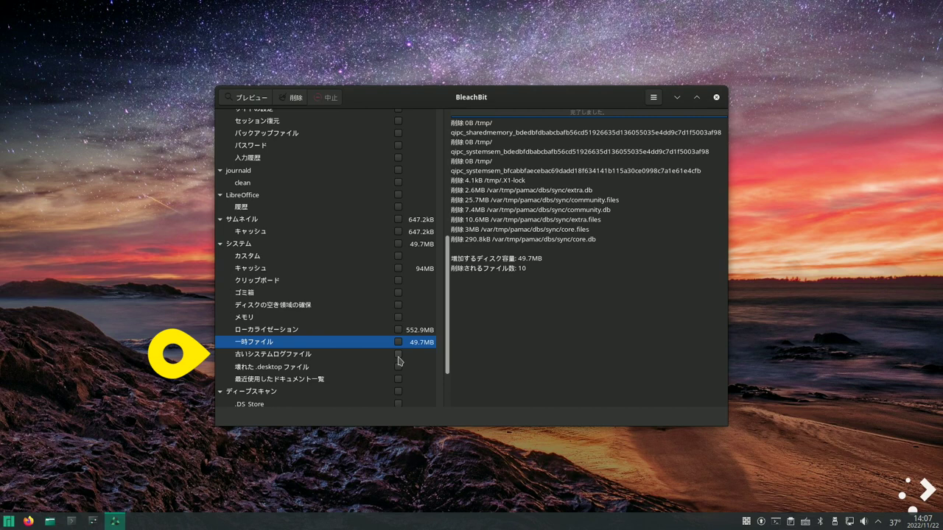
- Preview the cleanup of システム's 古いシステムログファイル (old system log files) option and deselect it
left_click(399, 355)
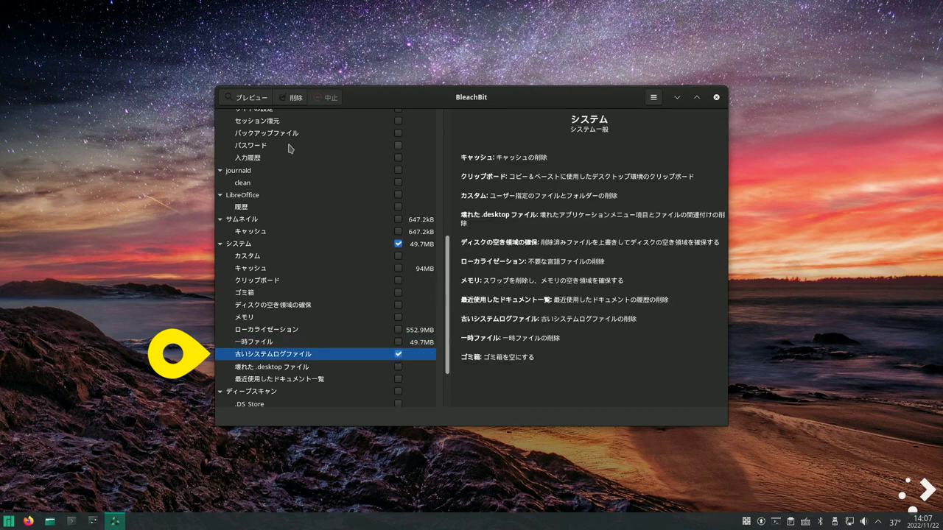
left_click(260, 99)
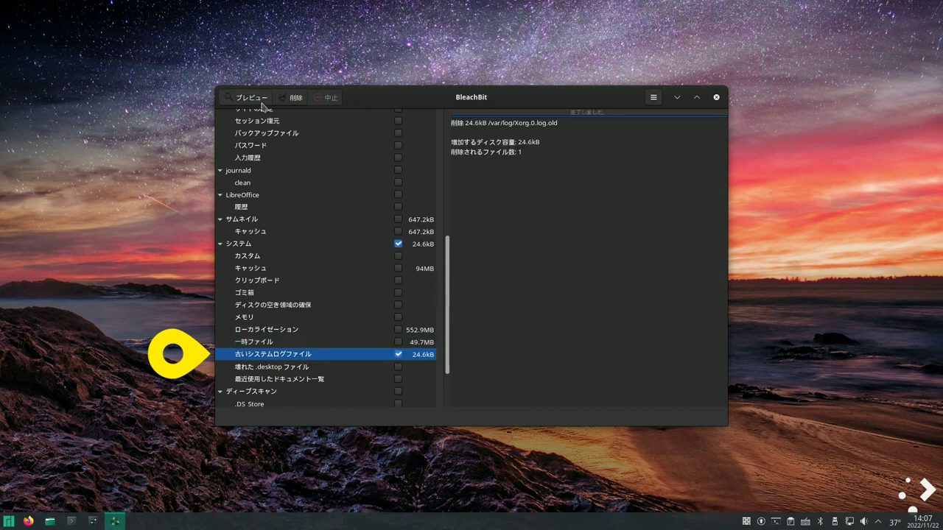
left_click(398, 355)
- Preview the cleanup of システム's 壊れた .desktop ファイル (broken .desktop files) option and deselect it
left_click(398, 367)
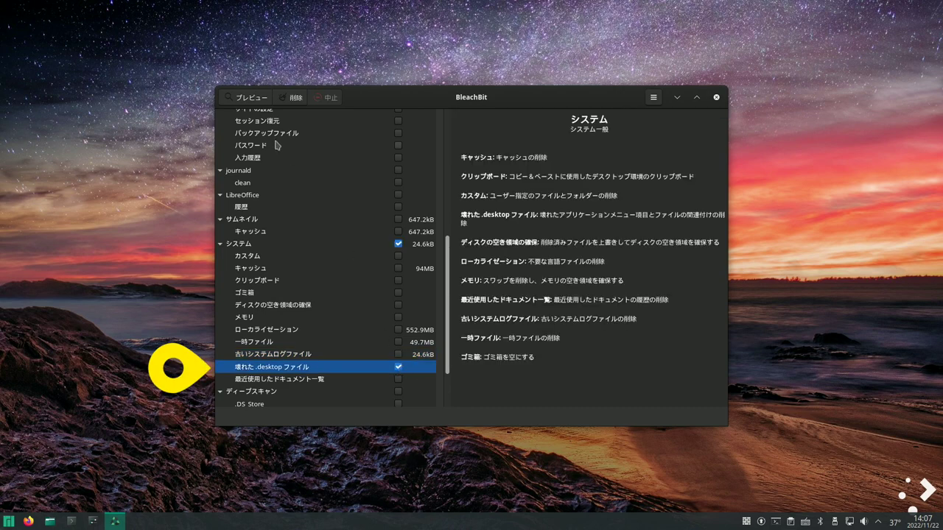
left_click(252, 102)
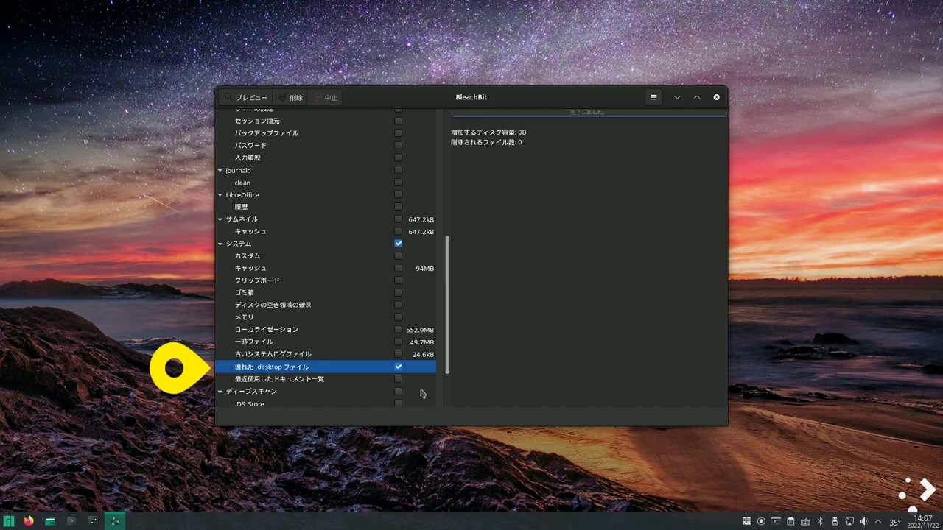
left_click(397, 367)
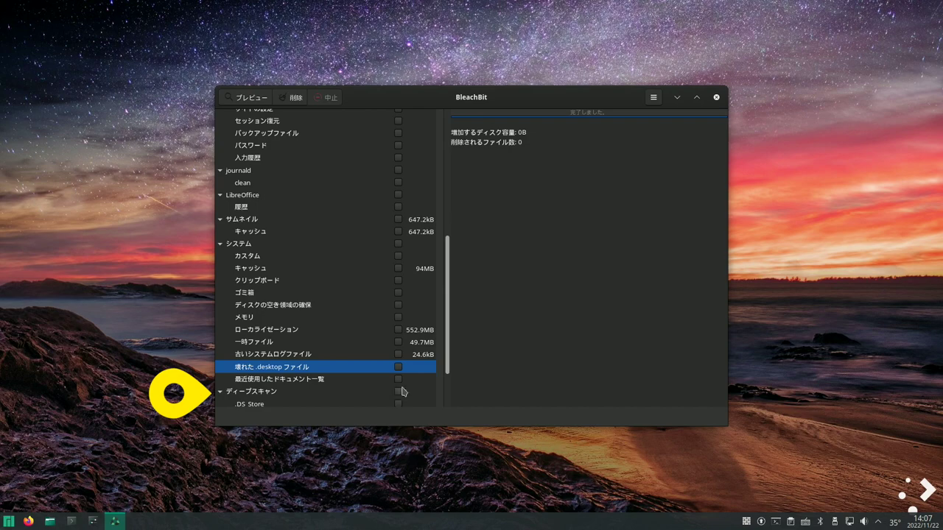
scroll(411, 395, "up", 4)
scroll(411, 394, "down", 6)
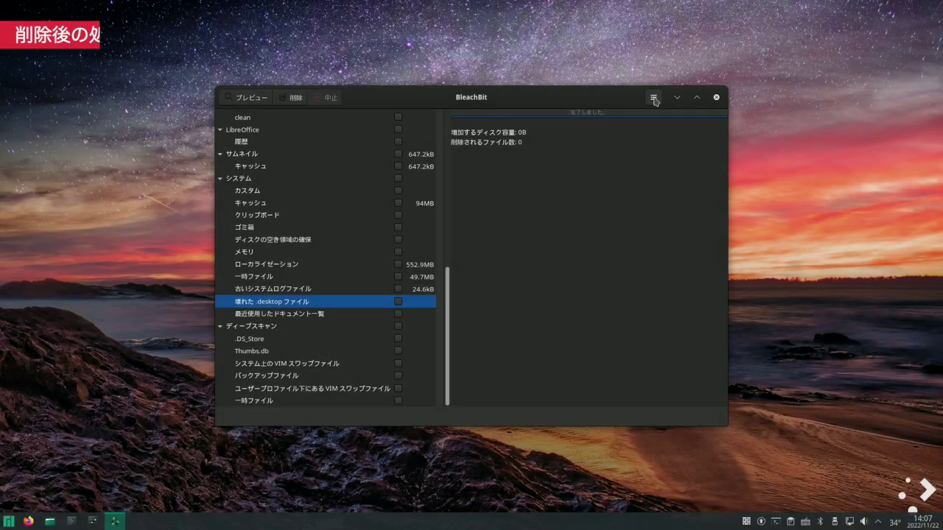
- Open the chooser for files to shred and cancel it without choosing any file
left_click(654, 97)
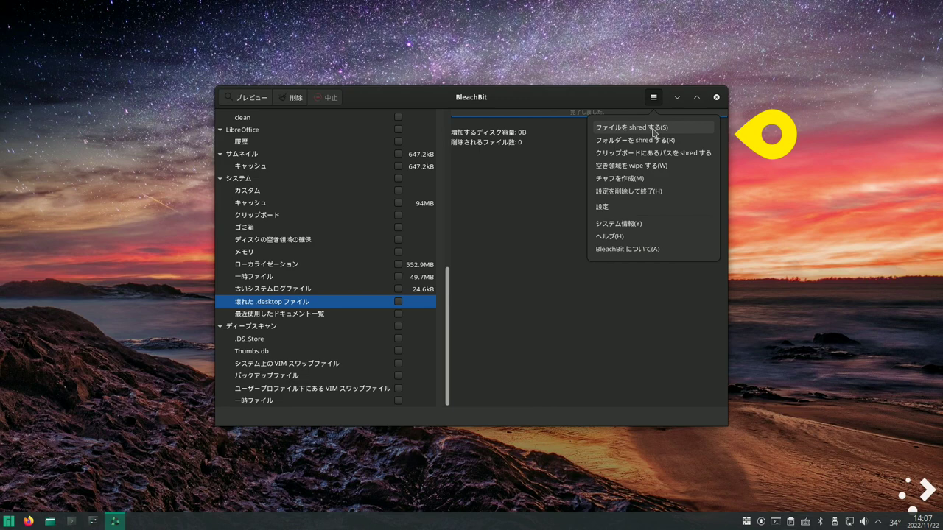
left_click(653, 130)
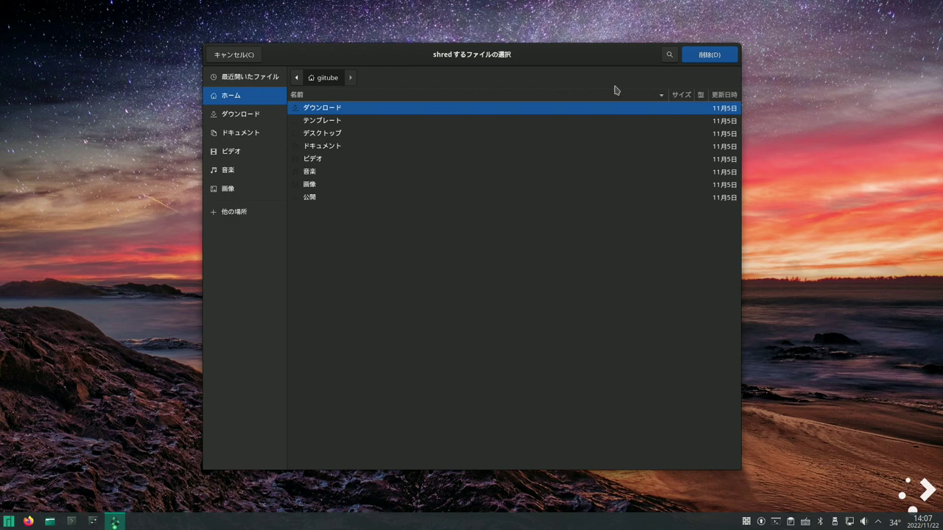
left_click(236, 57)
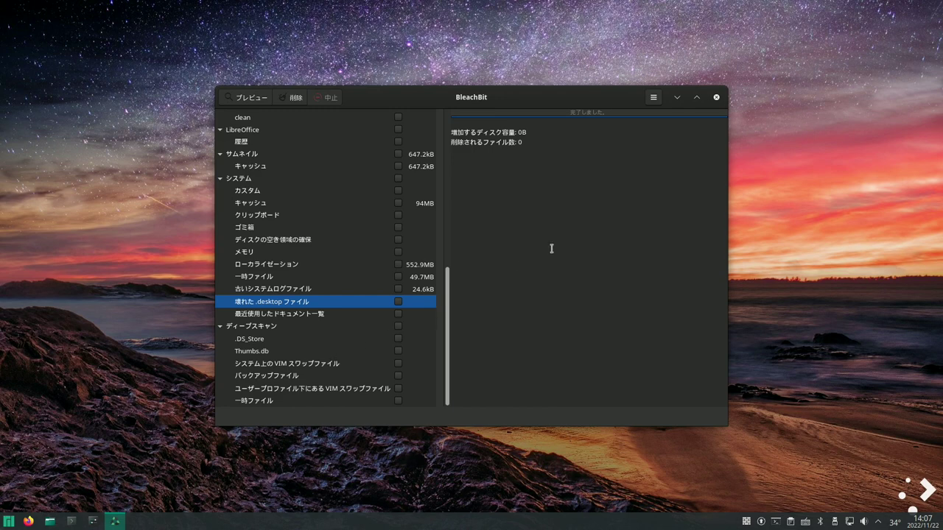
- Open BleachBit's settings and view the ホワイトリスト (whitelist) page
left_click(654, 98)
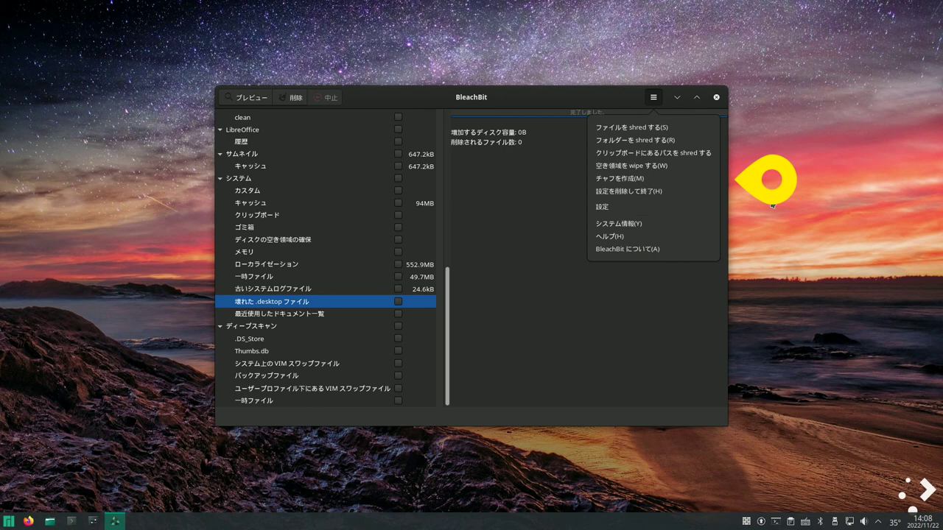
left_click(632, 210)
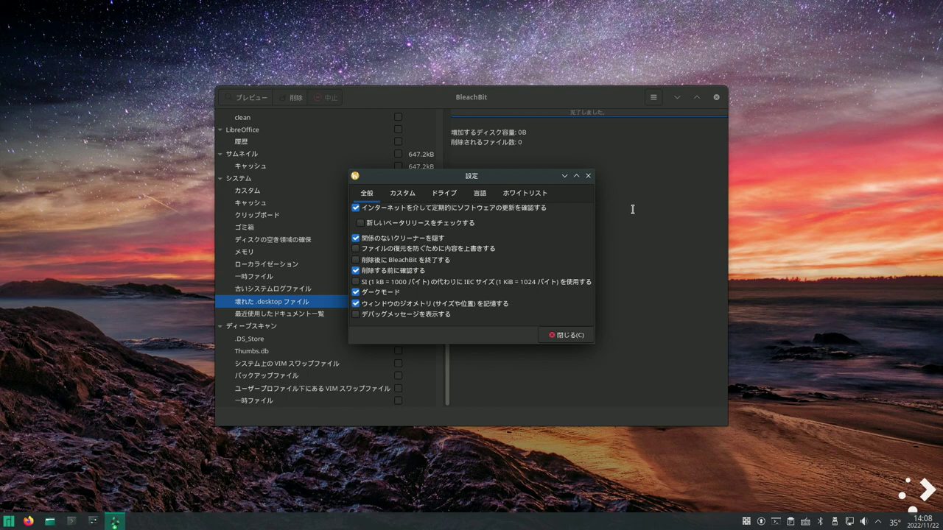
left_click(538, 196)
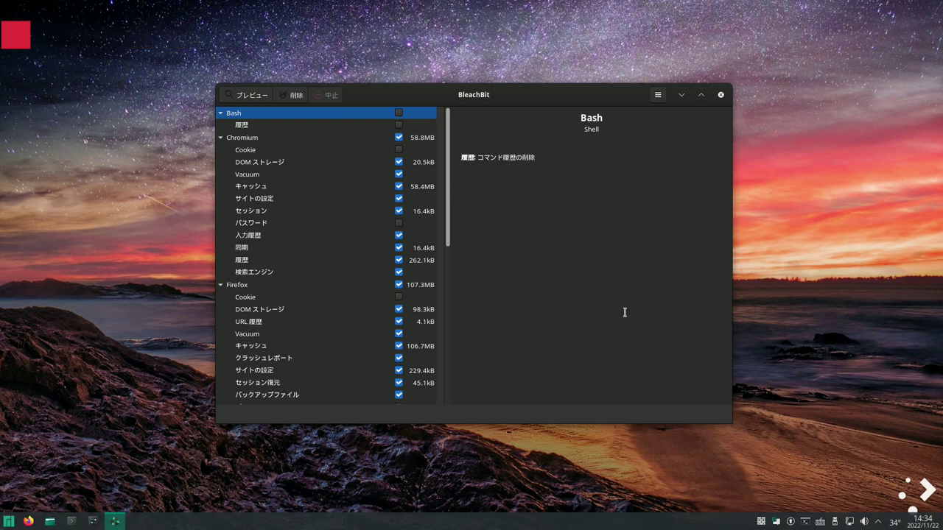
- Check the selected Chromium, Firefox and システム cleaners and permanently delete their files, confirming the deletion
left_click(448, 297)
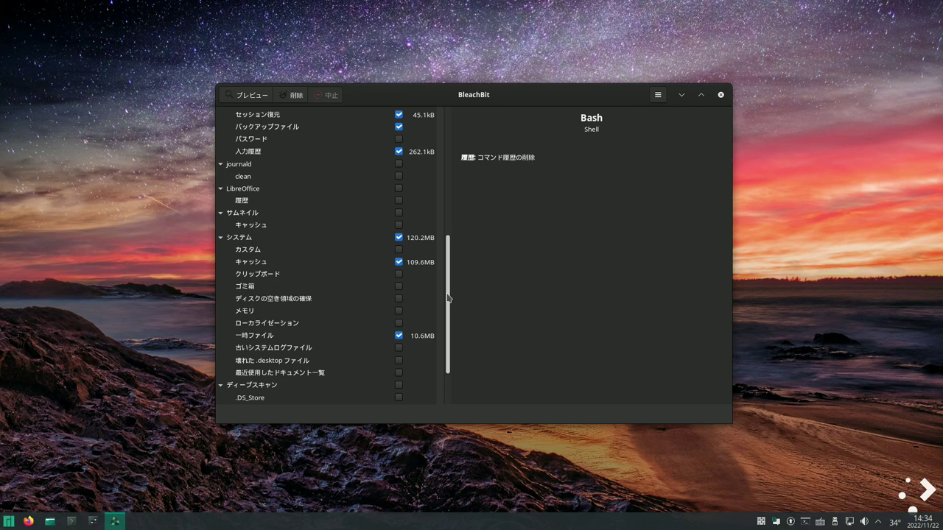
scroll(448, 297, "down", 2)
left_click(297, 96)
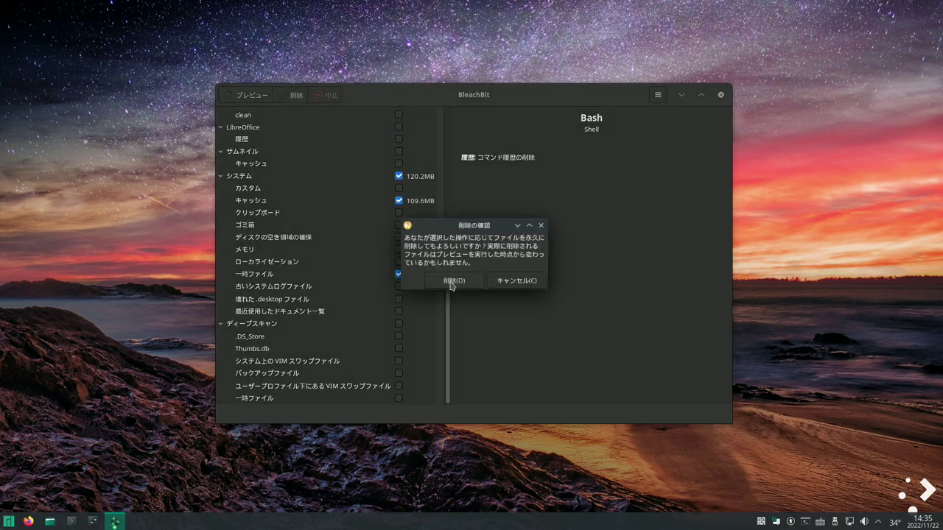
left_click(457, 284)
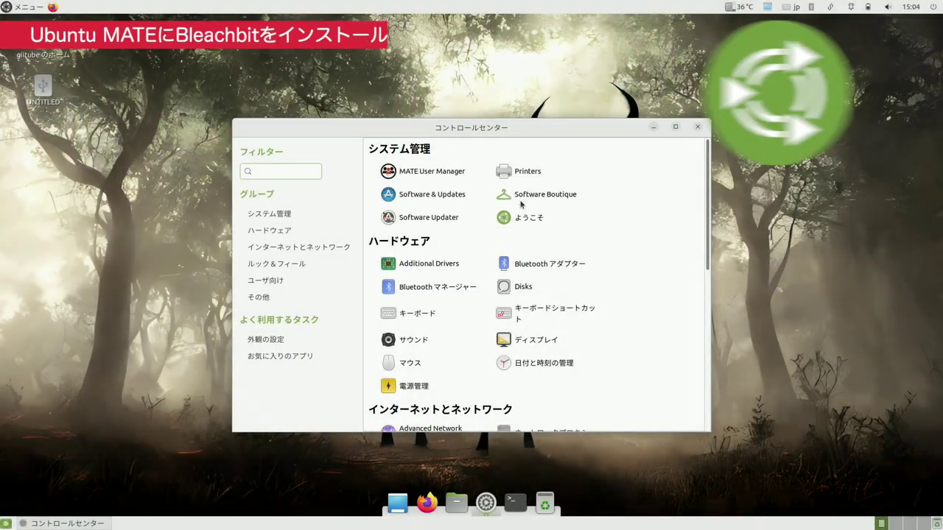
- Switch to Software Boutique on Ubuntu MATE, search for "bleachbit", install BleachBit, and close Software Boutique and the Control Center
left_click(520, 196)
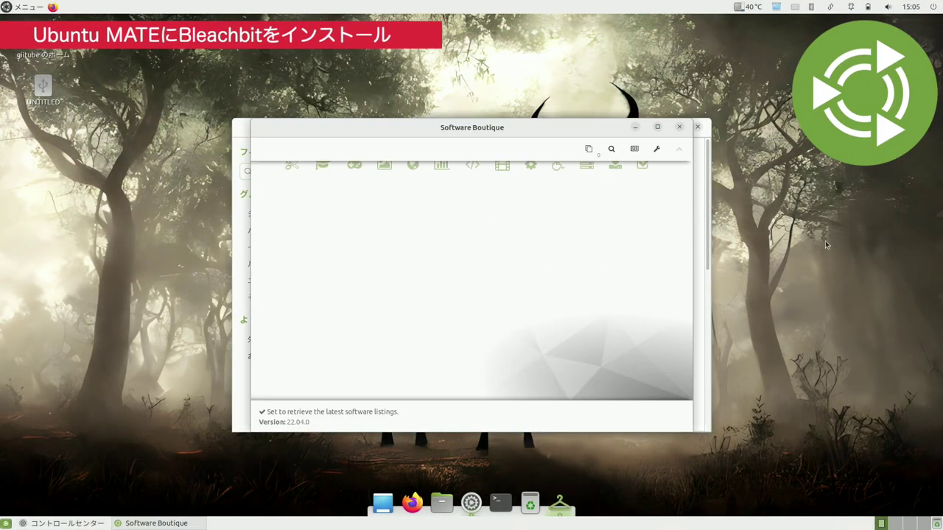
left_click(611, 149)
left_click(466, 245)
type("bleachbit")
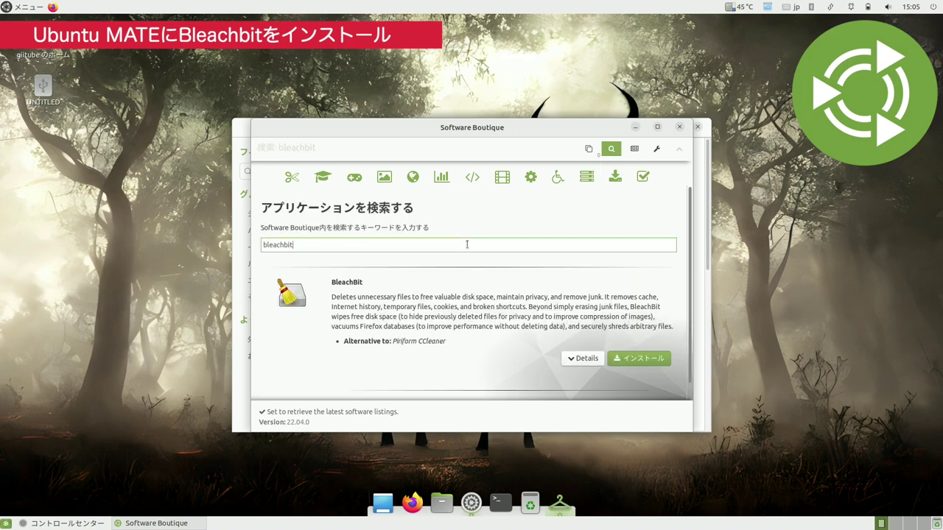
left_click(642, 358)
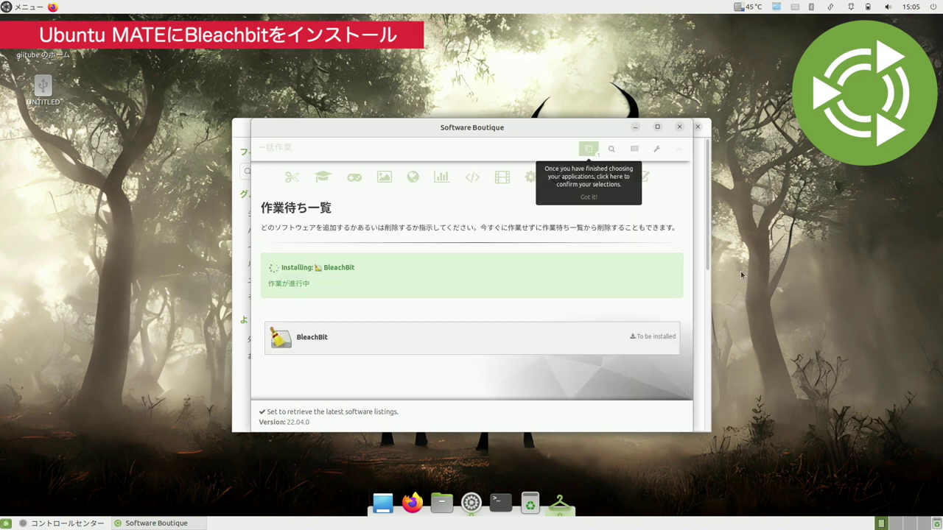
key("Return")
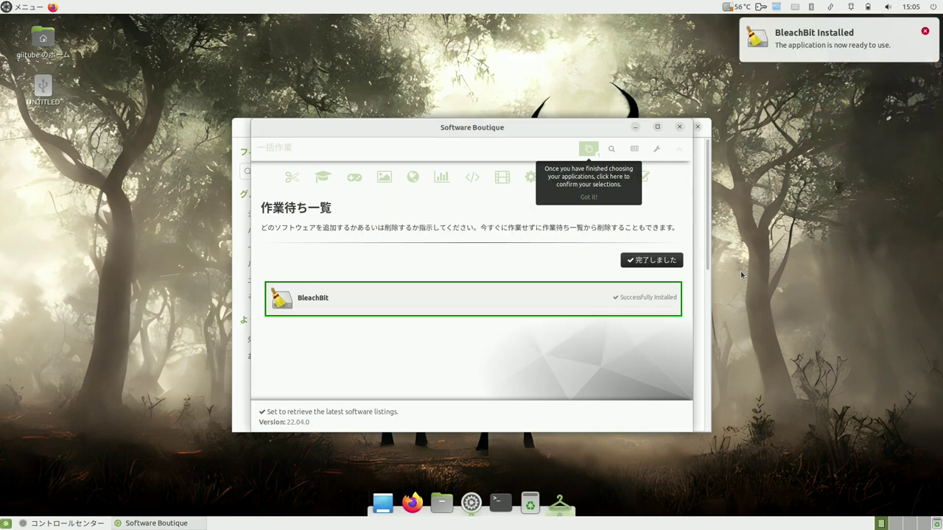
left_click(680, 127)
left_click(697, 127)
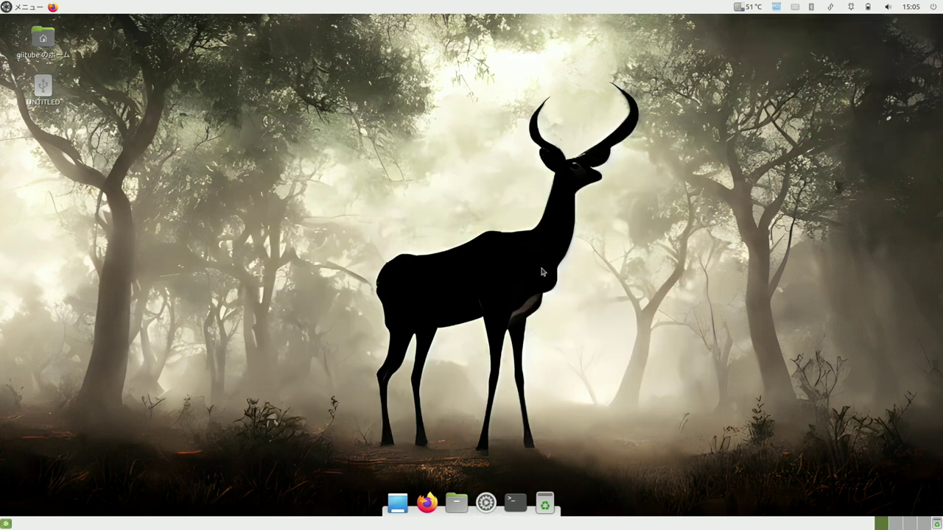
- Search the installed applications for "bleach", launch the regular BleachBit rather than the root version, and select APT's autoclean entry
left_click(14, 6)
type("b")
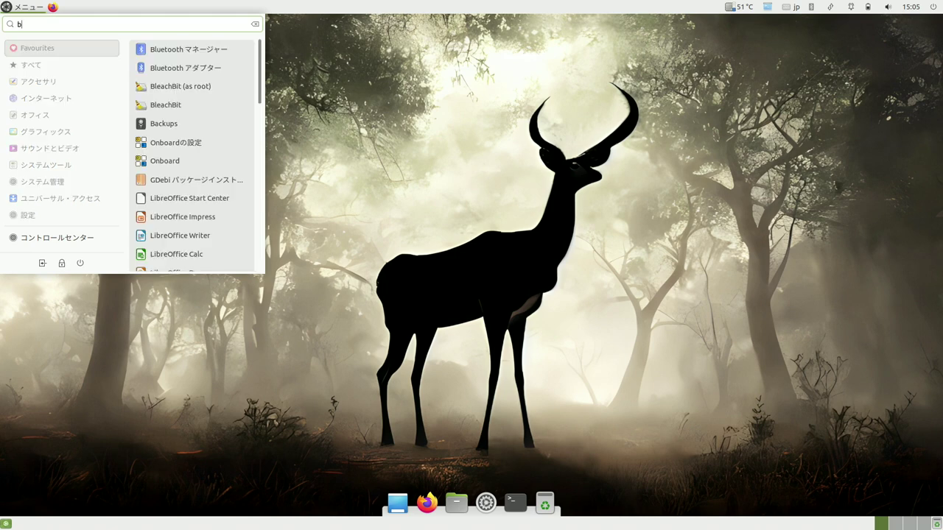
type("leach")
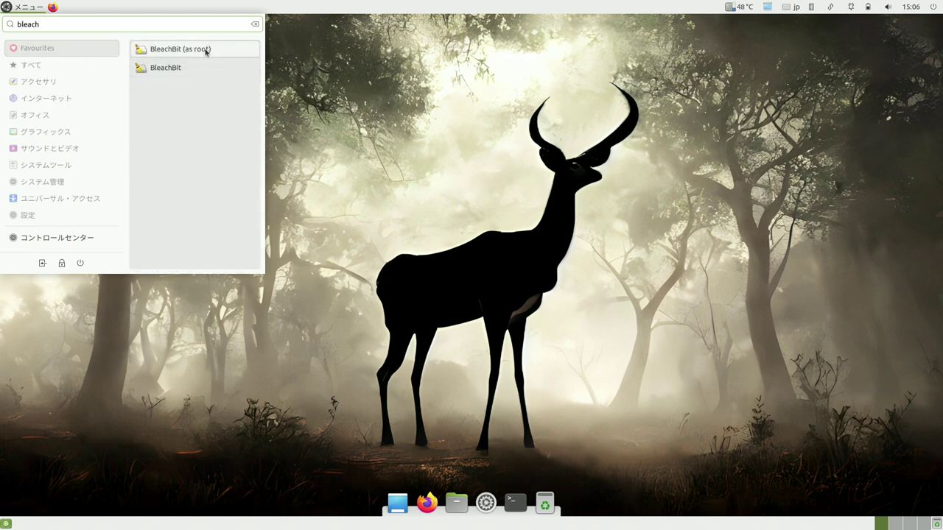
left_click(187, 68)
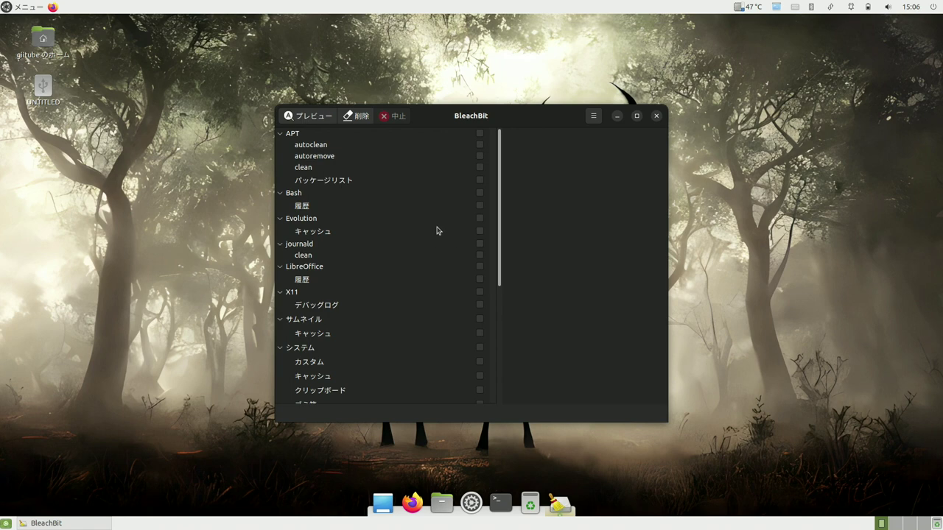
left_click(328, 147)
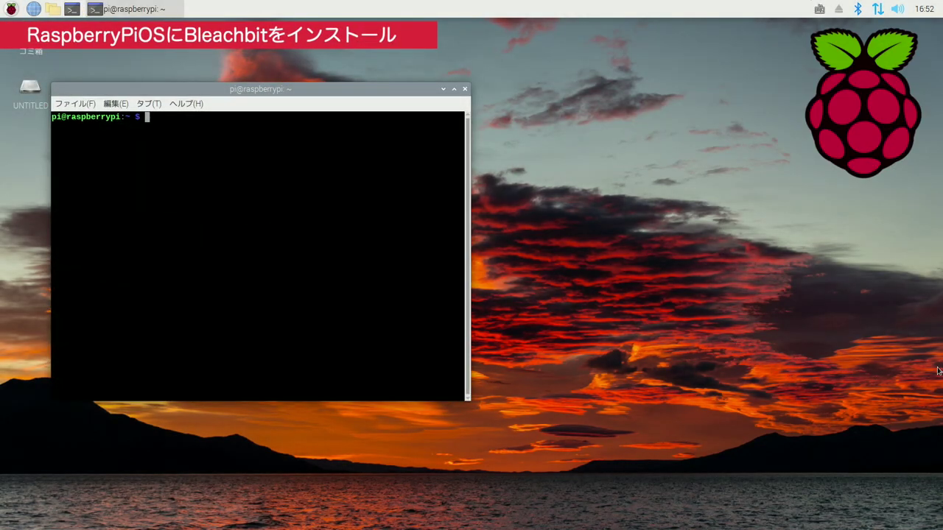
- Install BleachBit on Raspberry Pi OS with "sudo apt install bleachbit" and close the terminal
type("sudo apt ")
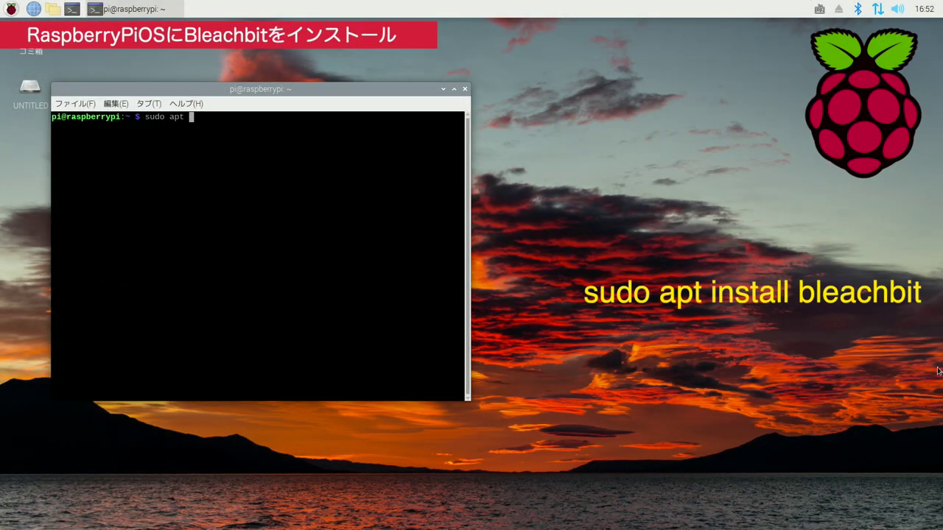
type("install bleachbit")
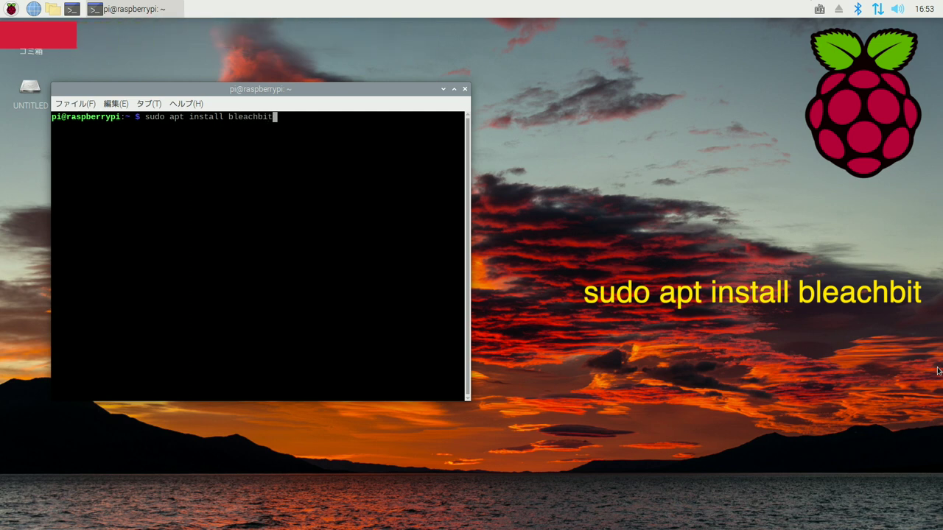
key("Return")
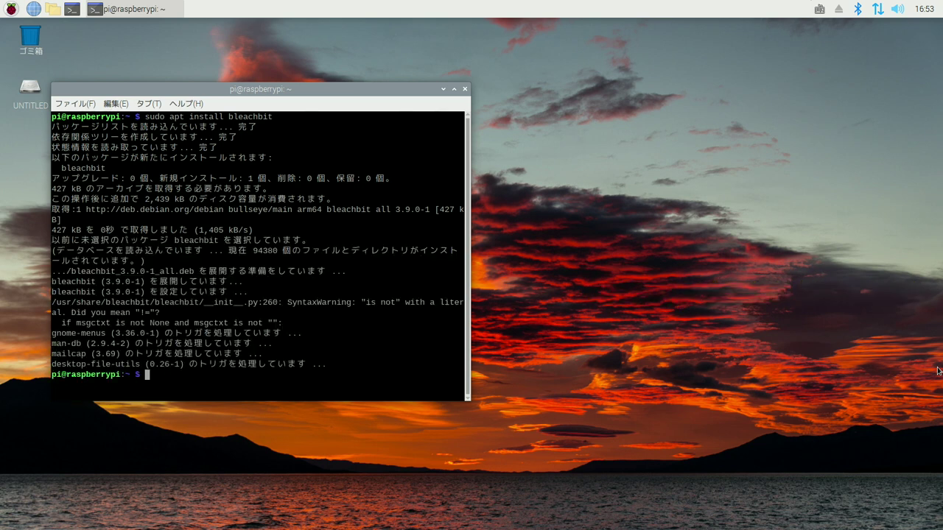
left_click(465, 89)
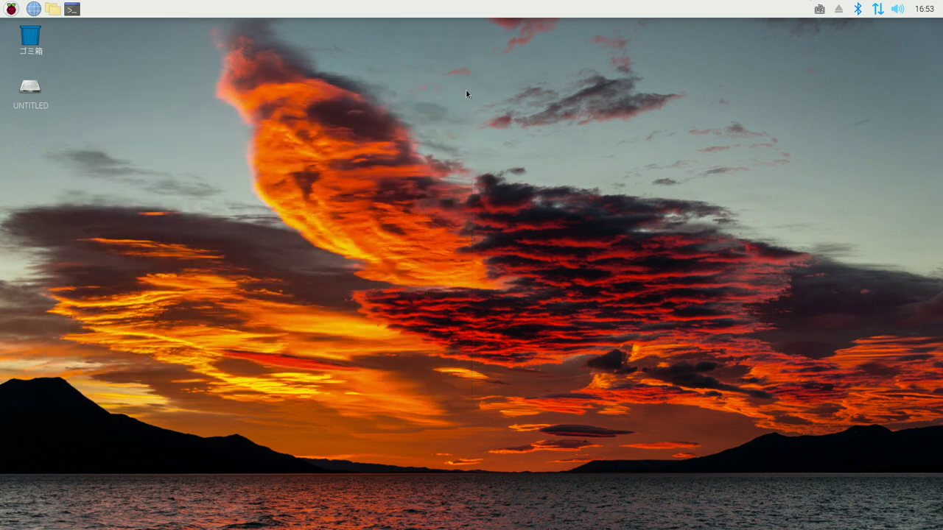
- Launch the regular BleachBit on Raspberry Pi OS and look through its cleaners from APT down to システム
left_click(14, 8)
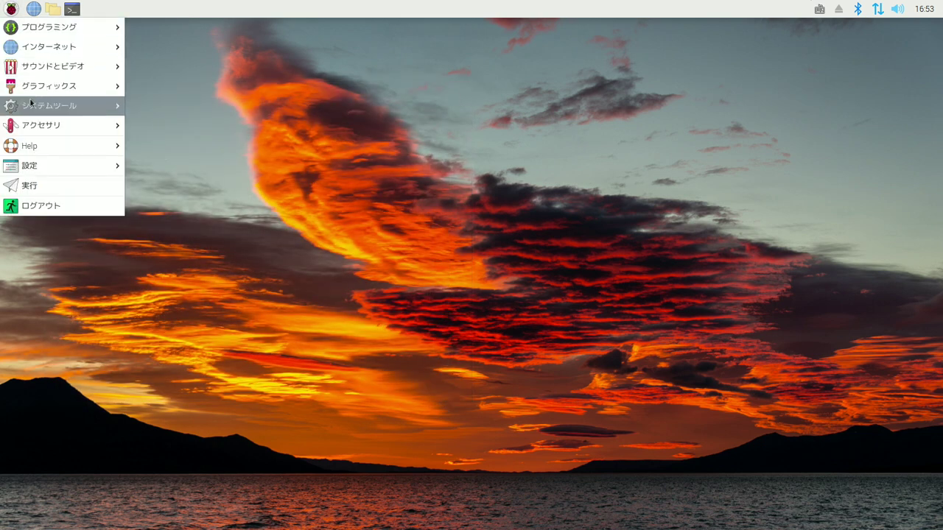
mouse_move(31, 103)
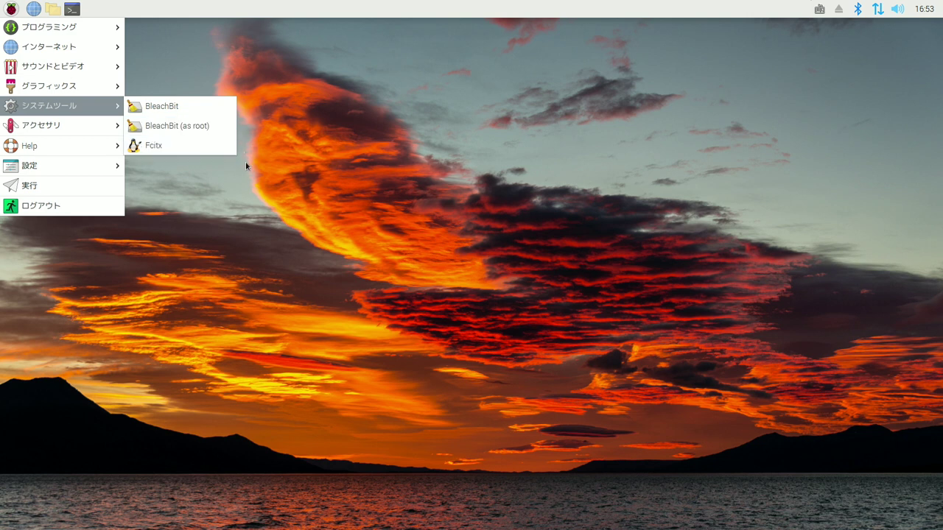
left_click(173, 108)
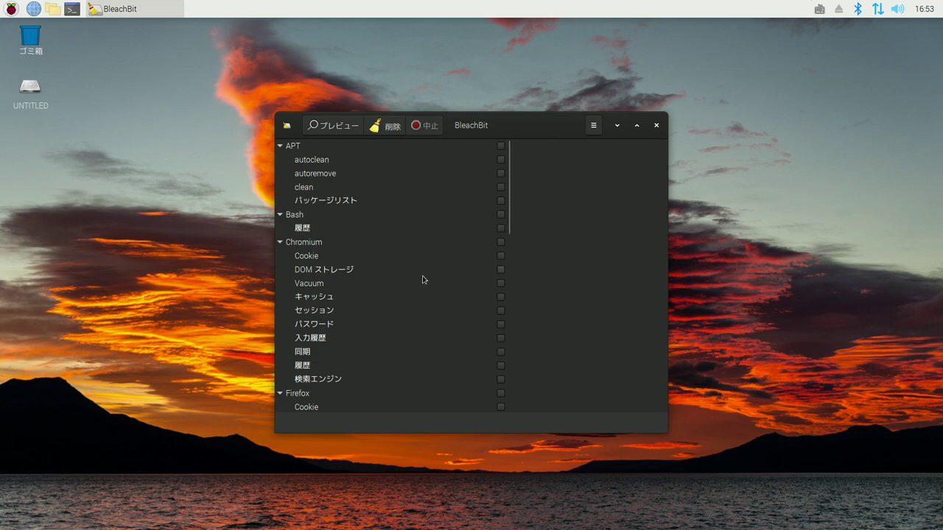
scroll(469, 286, "down", 4)
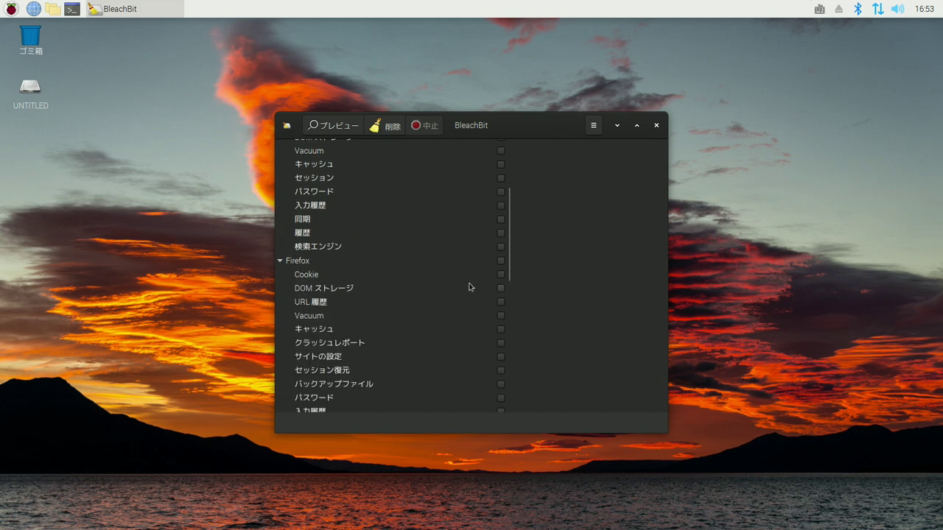
scroll(469, 286, "down", 5)
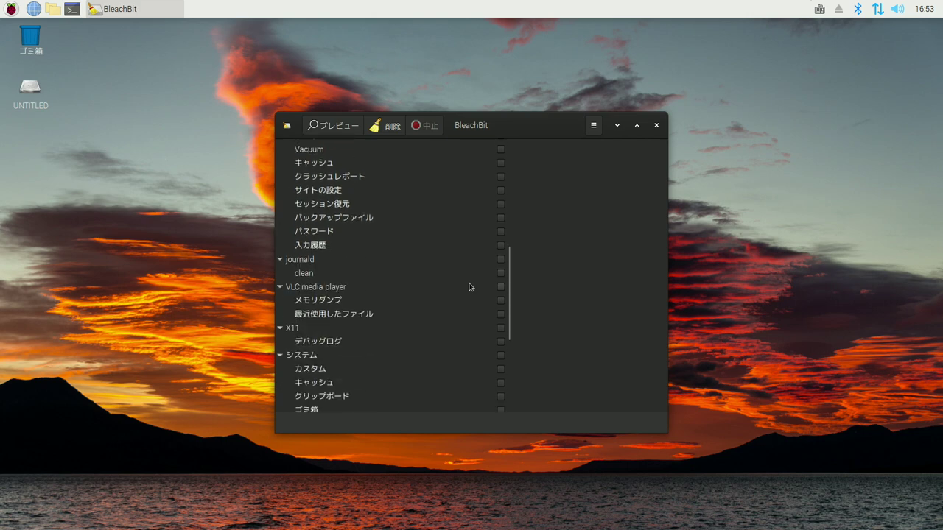
scroll(469, 287, "down", 3)
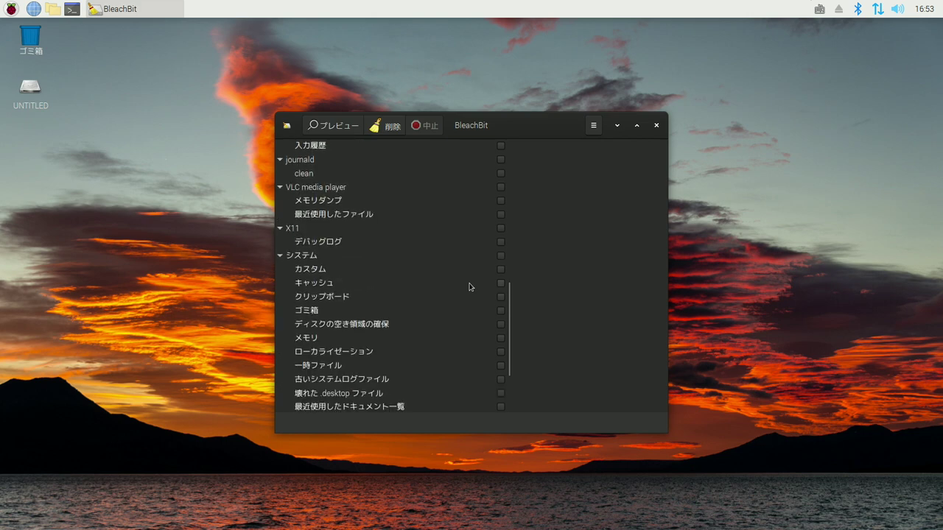
scroll(470, 286, "up", 1)
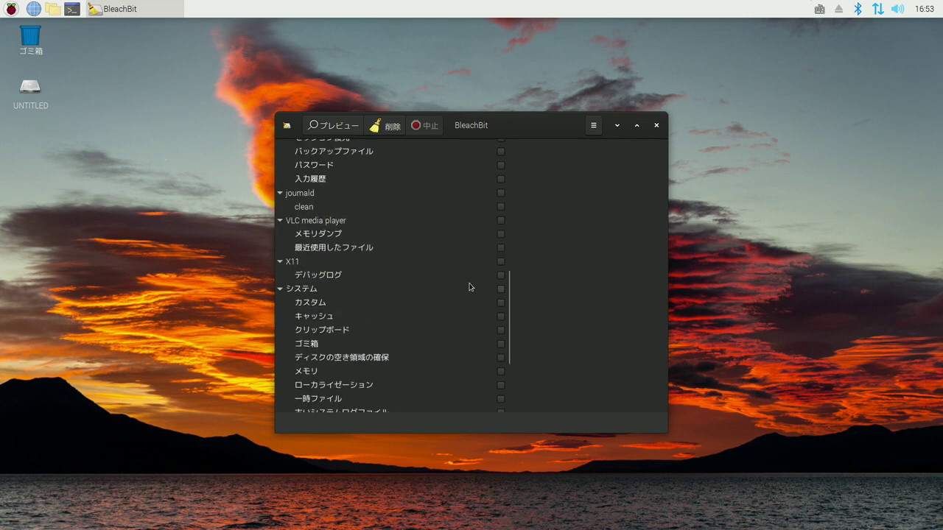
scroll(470, 287, "down", 4)
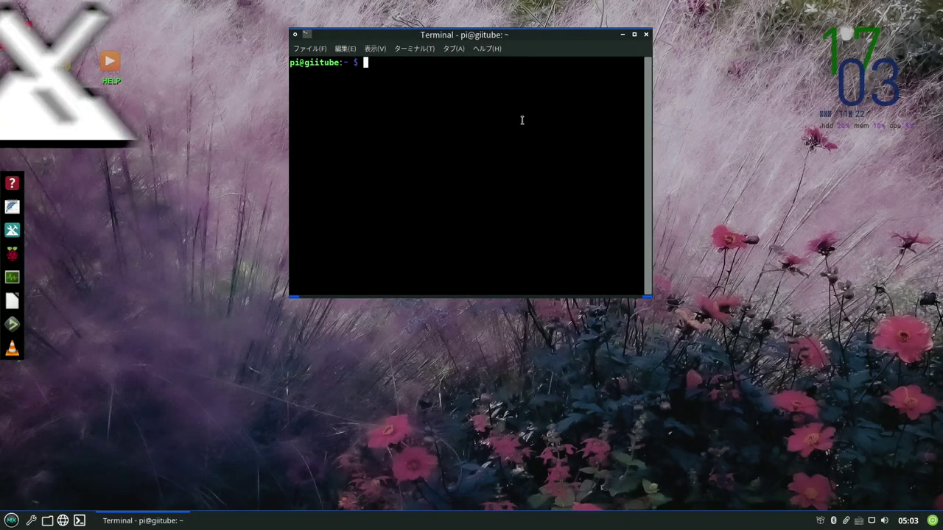
- Install BleachBit on MX Linux with "sudo apt install bleachbit", answering y to continue
type("sudo ap")
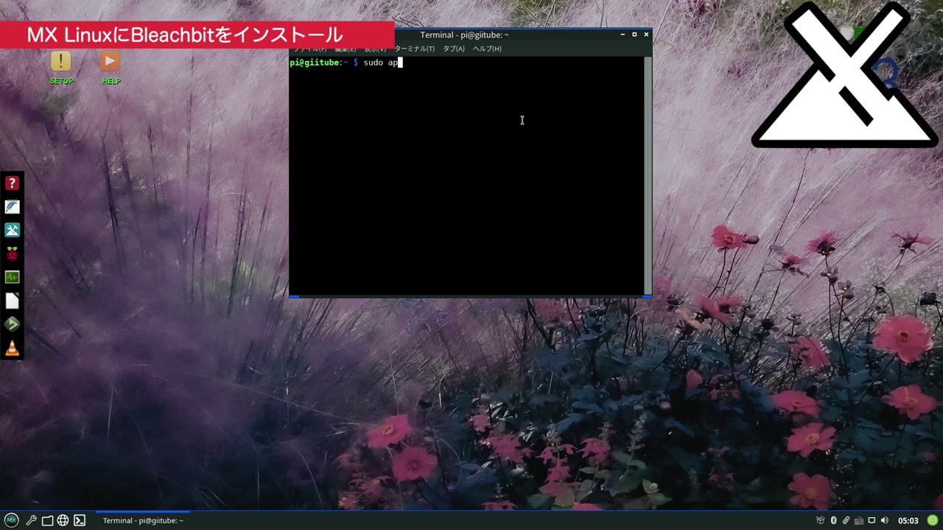
type("t install bleachbit")
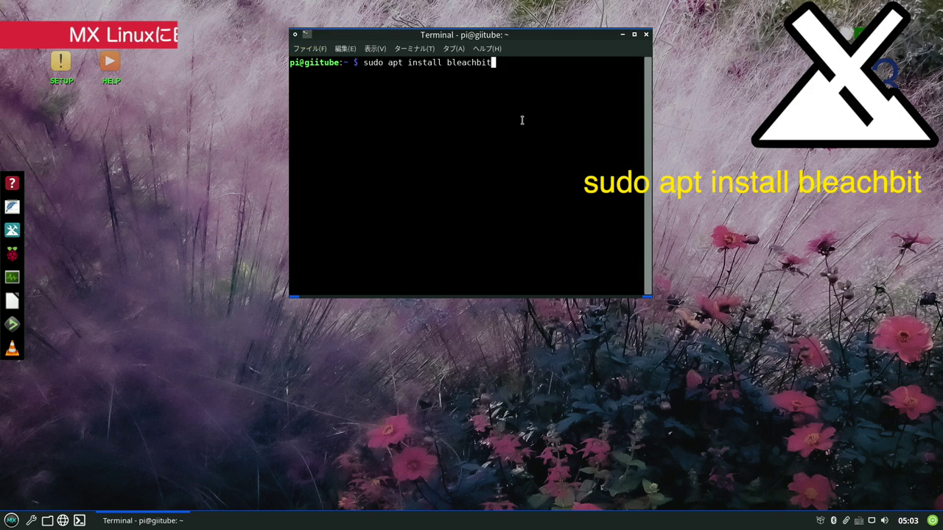
key("Return")
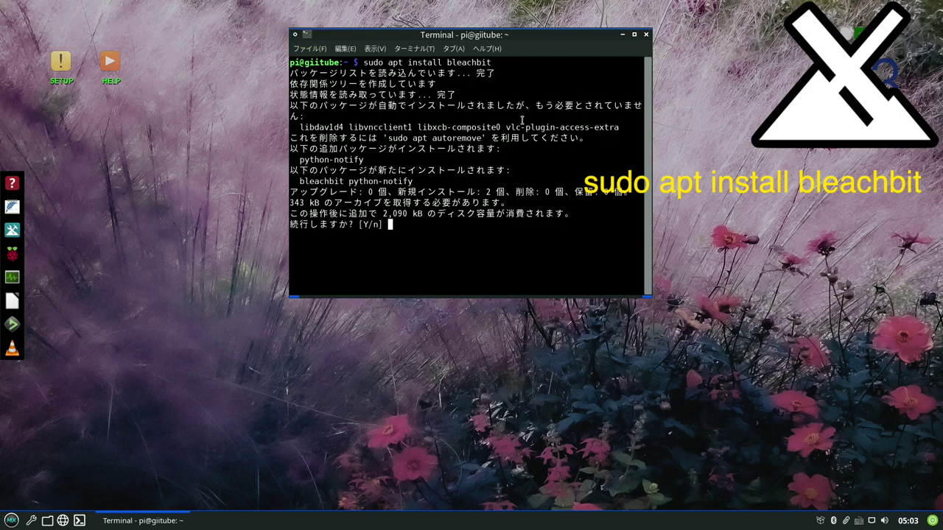
type("y")
key("Return")
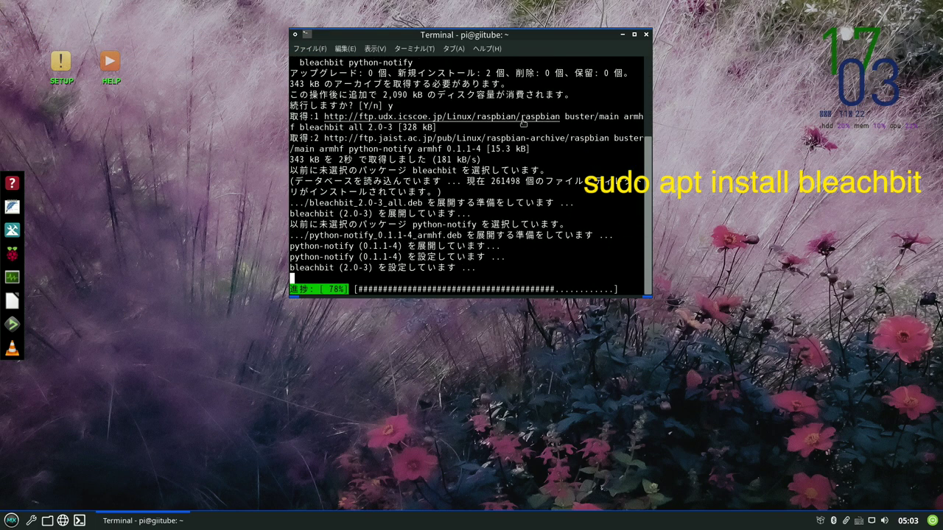
- Find "blea" in the Application Finder, launch BleachBit (as root), and look through its cleaners down to ディープスキャン
key("alt+F3")
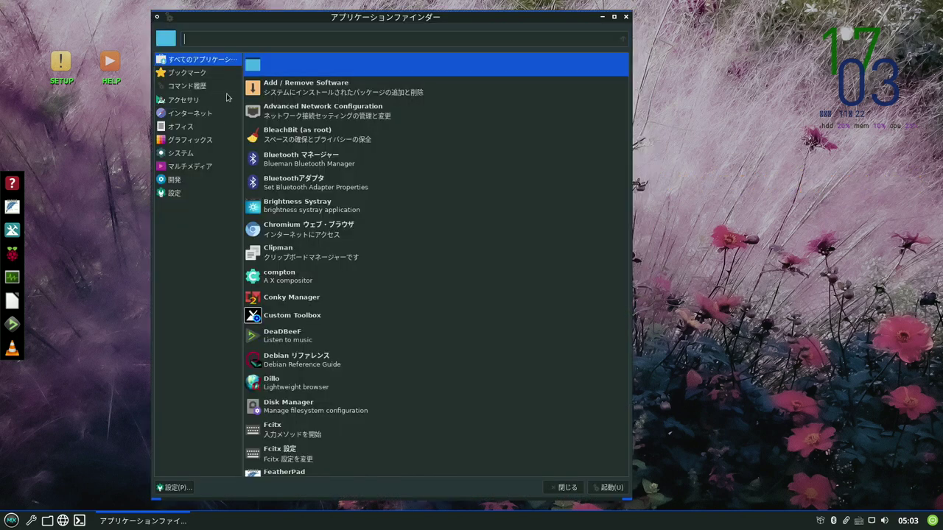
type("blea")
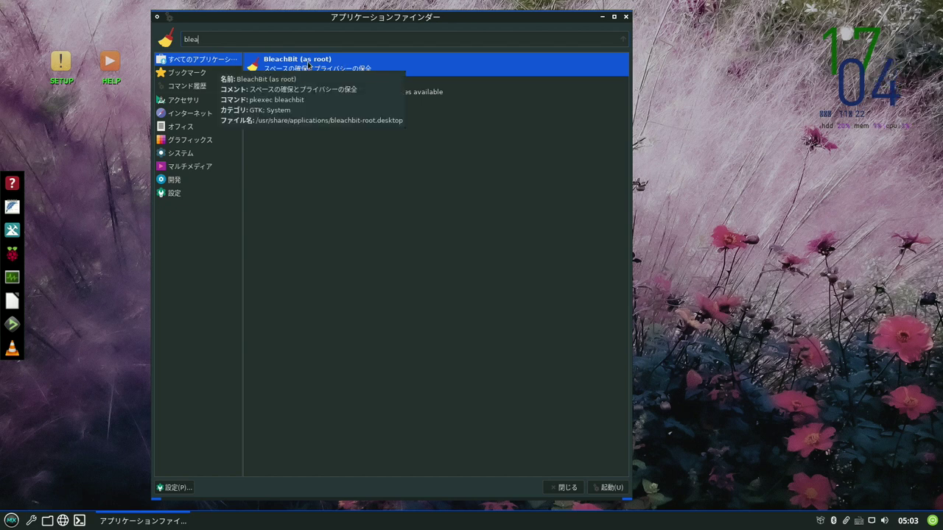
double_click(349, 73)
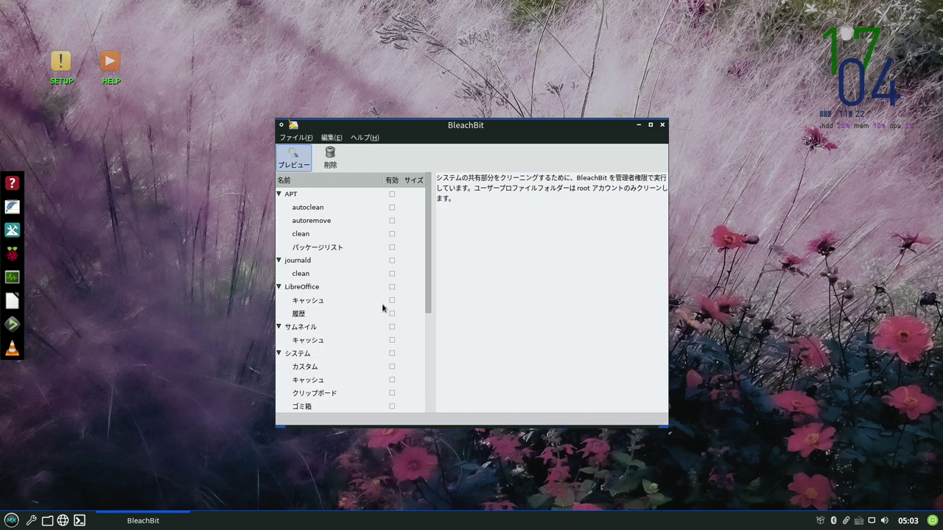
scroll(383, 314, "down", 4)
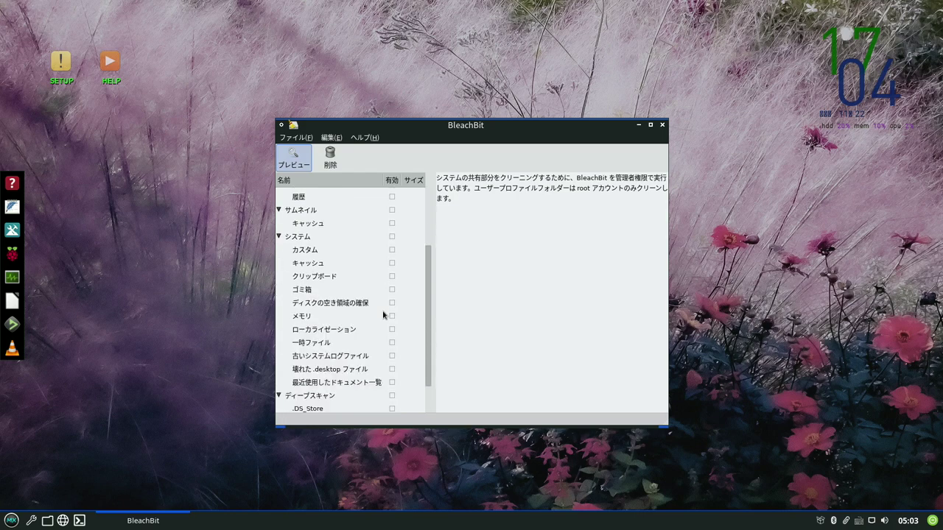
scroll(383, 314, "down", 1)
scroll(383, 315, "up", 4)
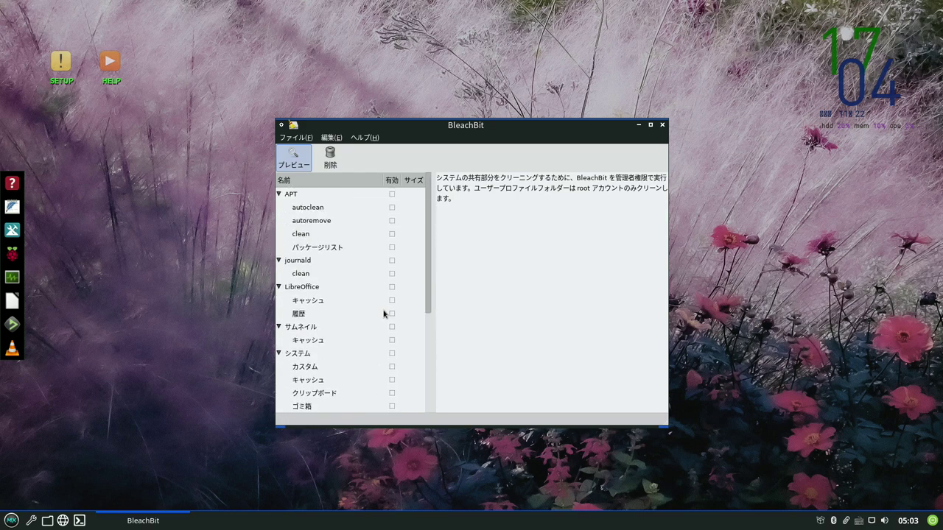
scroll(383, 315, "down", 4)
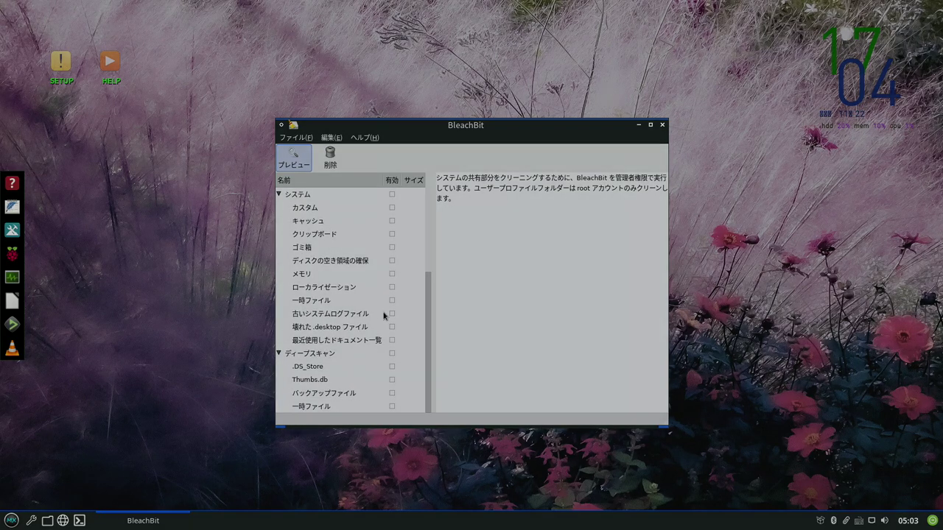